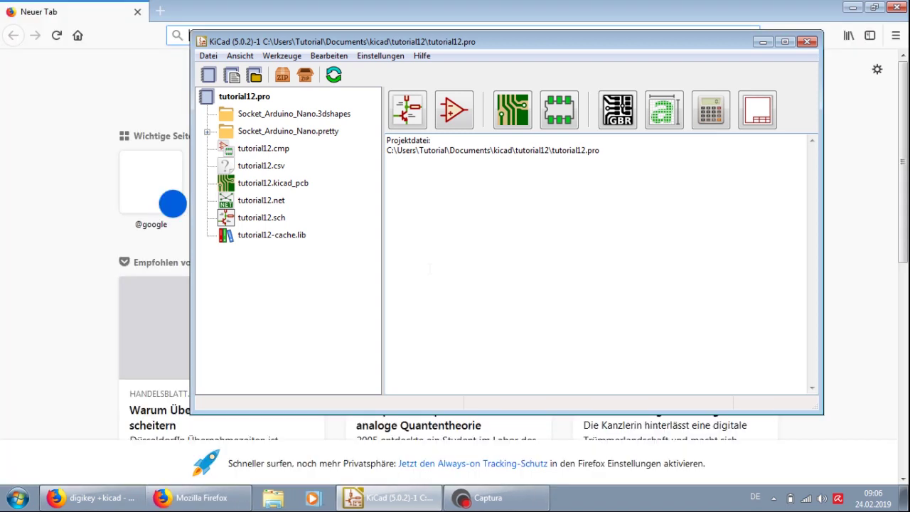
# - Switch to Firefox with the "digikey +kicad" search results and open the GitHub digikey/digikey-kicad-library repository
pyautogui.click(851, 7)
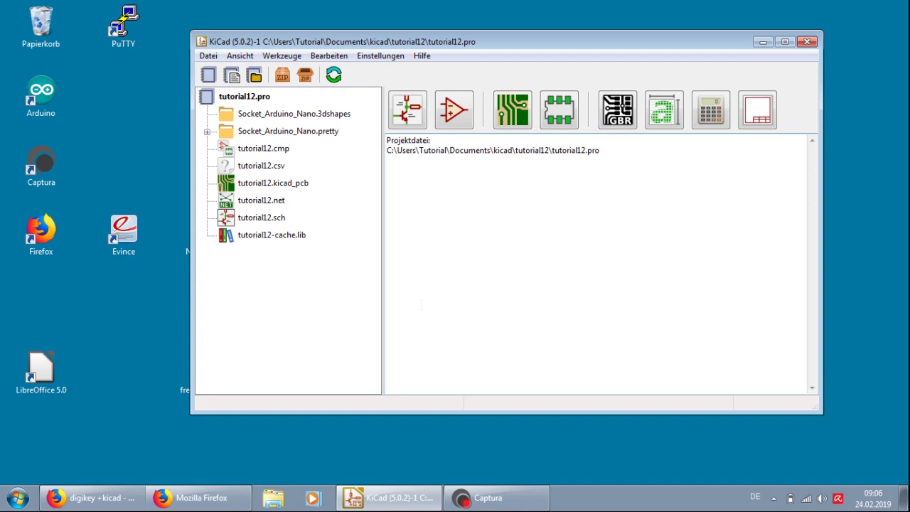
pyautogui.click(97, 498)
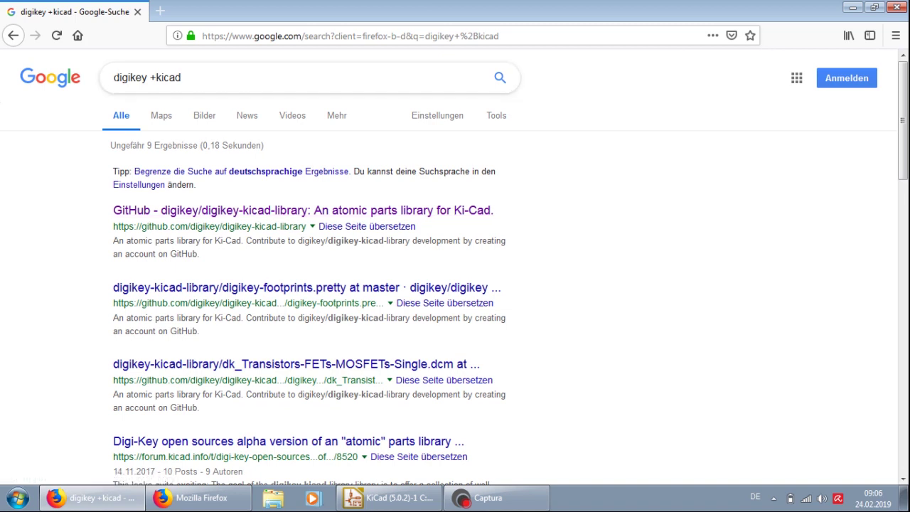
pyautogui.moveTo(181, 77); pyautogui.dragTo(114, 77)
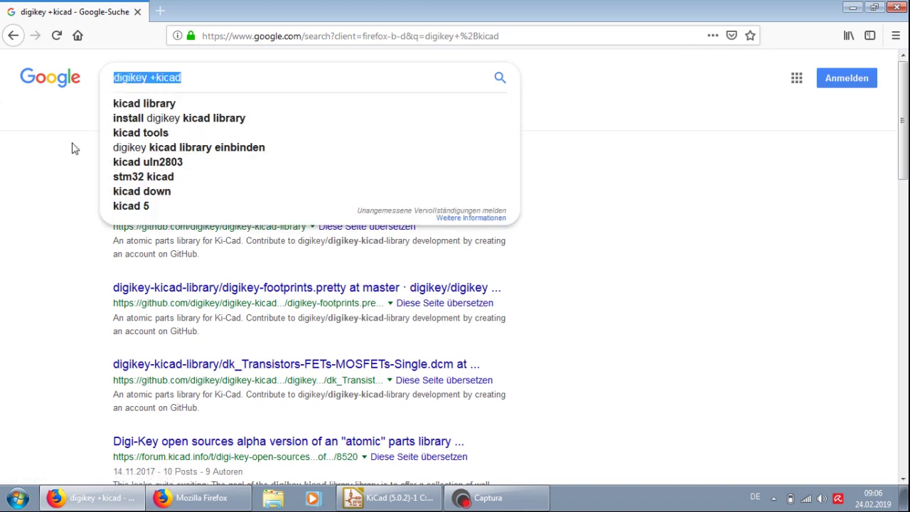
pyautogui.click(53, 221)
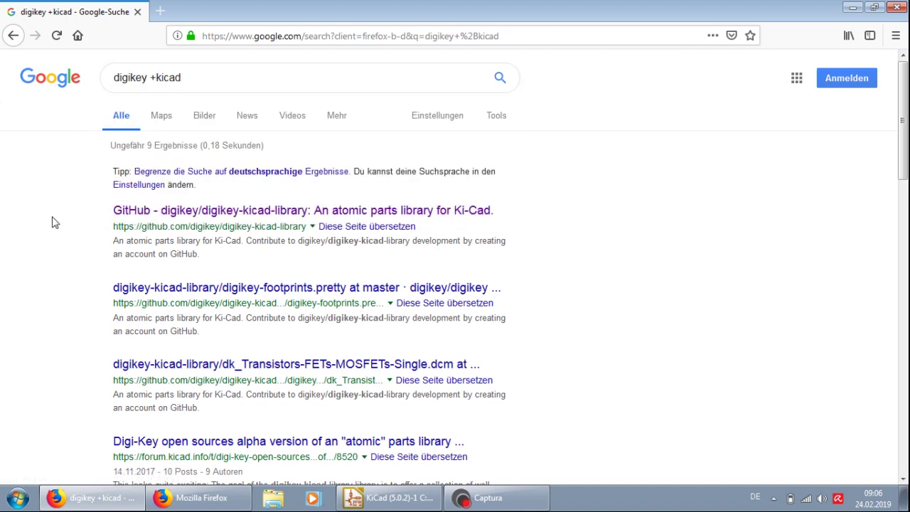
pyautogui.click(176, 212)
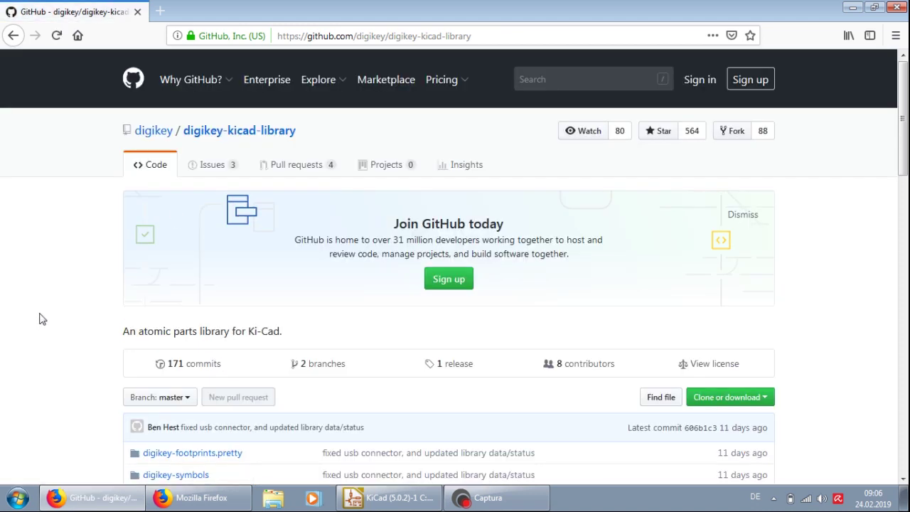
# - Review the digikey-kicad-library repository's file list and README down to the Licensing section's reference to LICENSE.md
pyautogui.scroll(-2, 42, 312)
pyautogui.scroll(2, 47, 306)
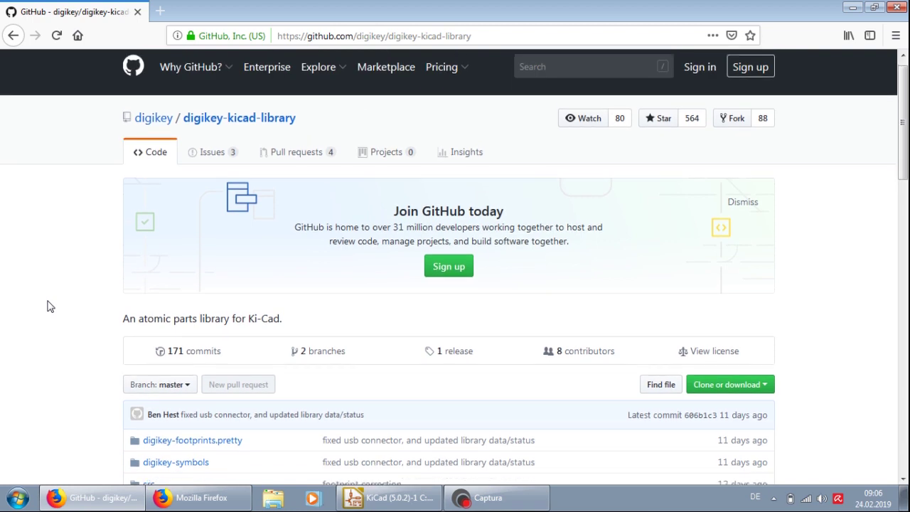
pyautogui.scroll(-5, 48, 307)
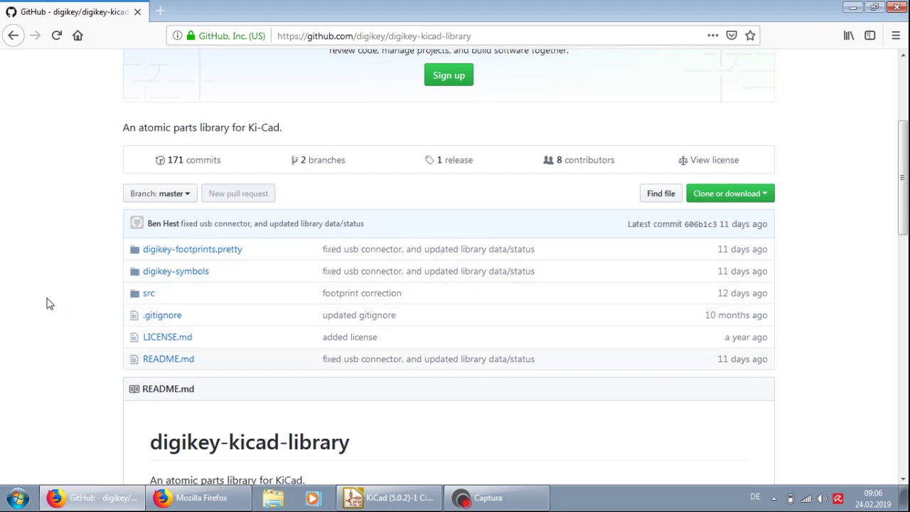
pyautogui.scroll(-1, 47, 302)
pyautogui.scroll(-2, 47, 302)
pyautogui.scroll(-4, 119, 286)
pyautogui.scroll(-5, 119, 286)
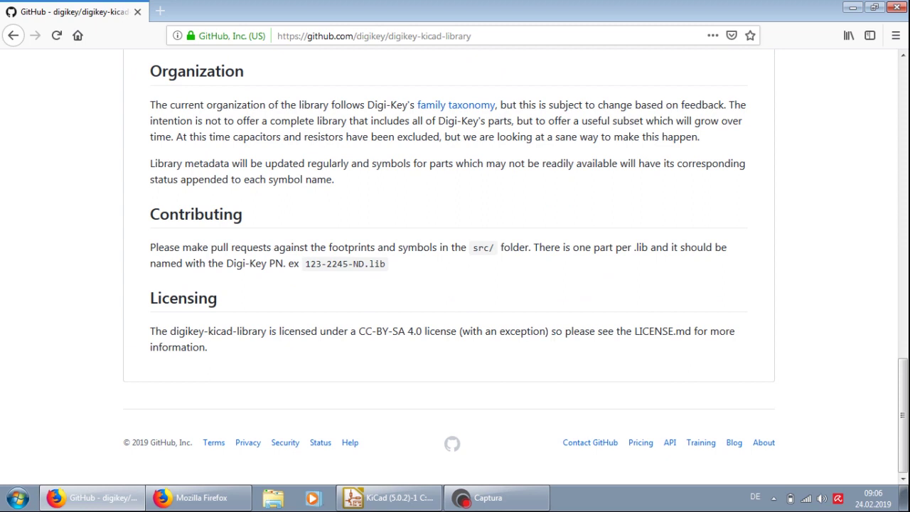
pyautogui.scroll(2, 518, 325)
pyautogui.scroll(-2, 568, 380)
pyautogui.moveTo(634, 331); pyautogui.dragTo(704, 332)
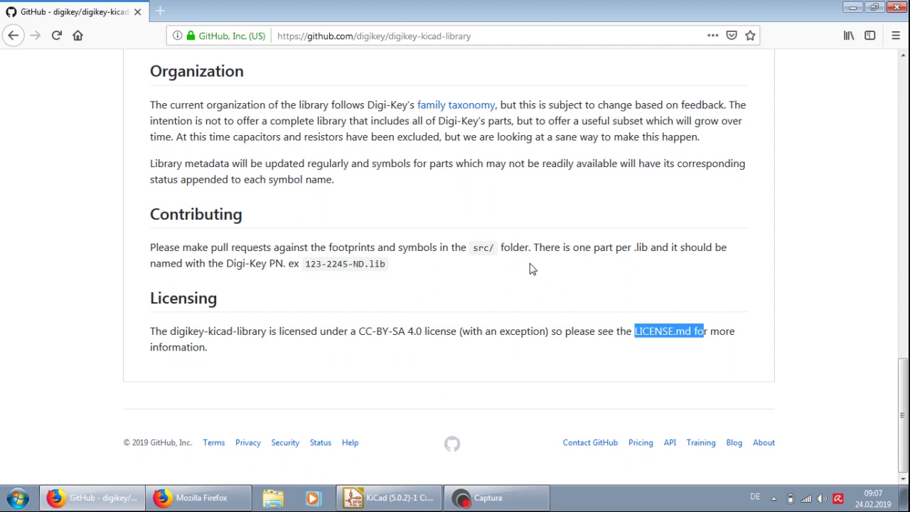
pyautogui.scroll(10, 531, 269)
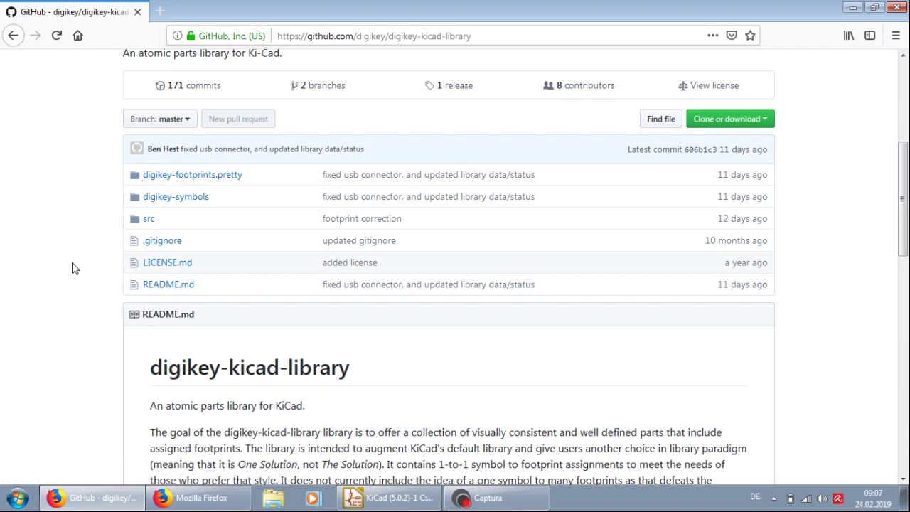
# - Show the repository's clone and download options, including the ZIP download
pyautogui.scroll(3, 73, 270)
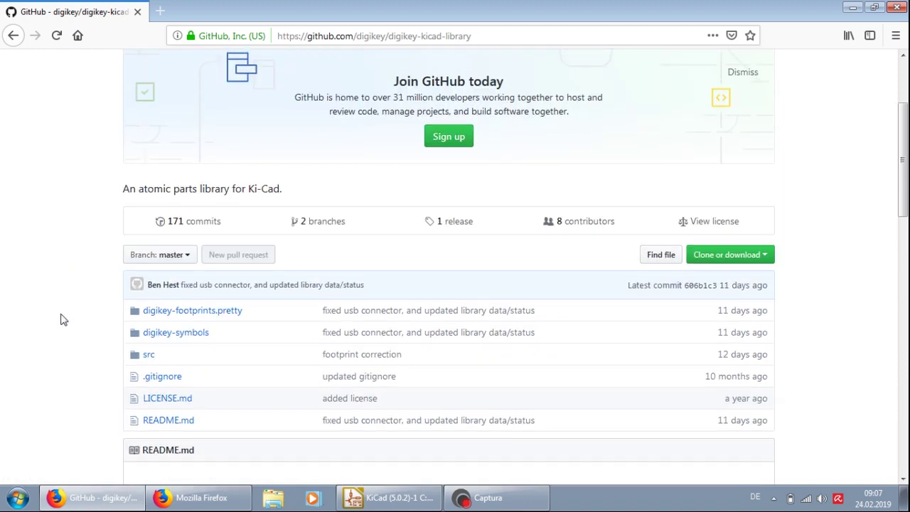
pyautogui.scroll(-3, 63, 319)
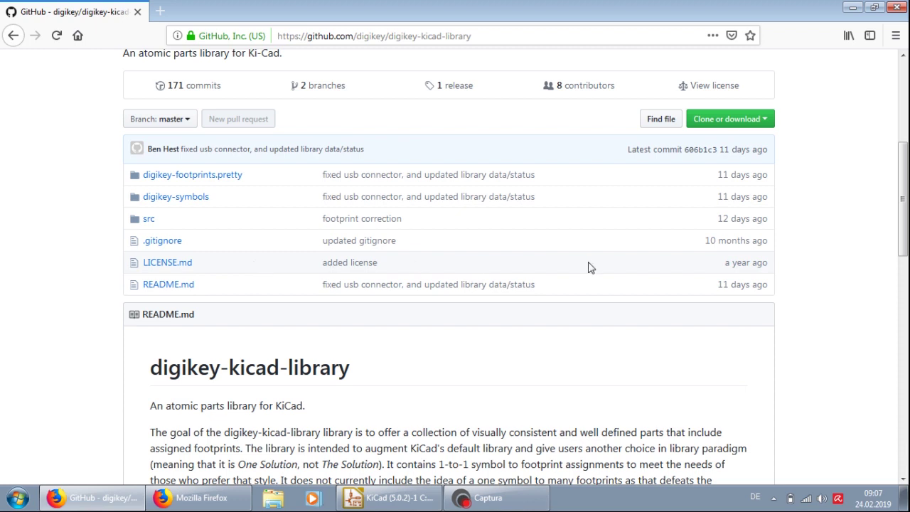
pyautogui.click(720, 123)
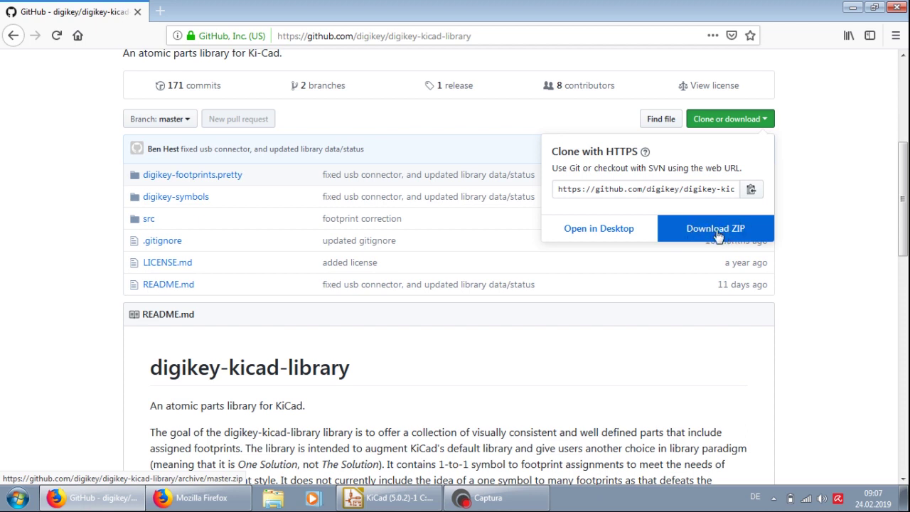
# - Clear the open windows, switch to a maximized Windows Explorer and open the digikey folder in the KiCad library
pyautogui.click(847, 10)
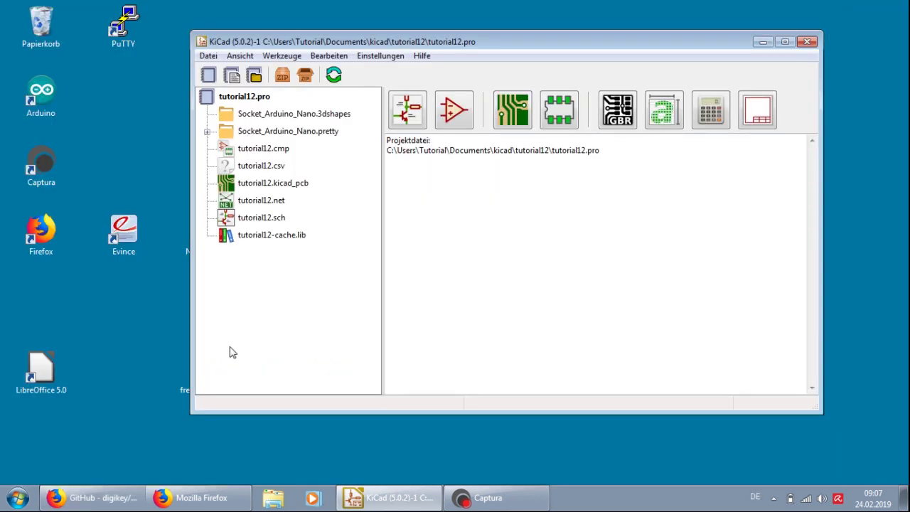
pyautogui.click(762, 41)
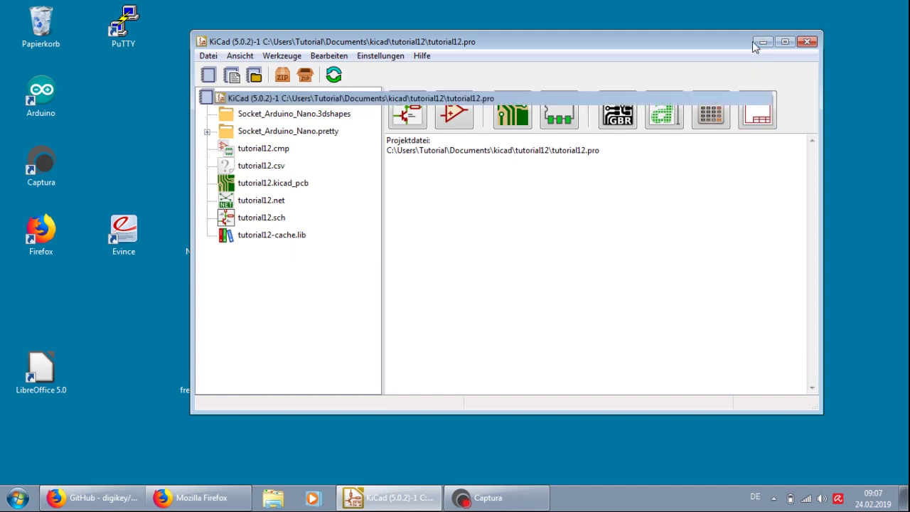
pyautogui.click(268, 501)
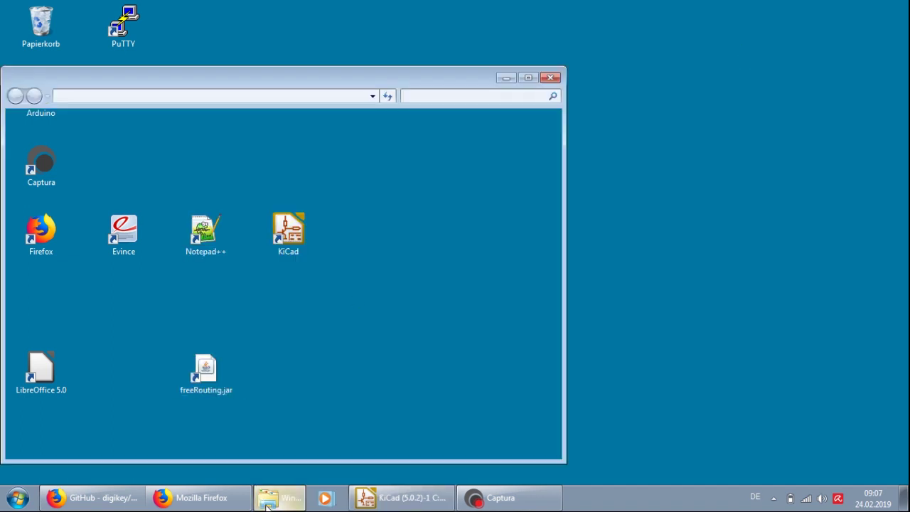
pyautogui.doubleClick(282, 75)
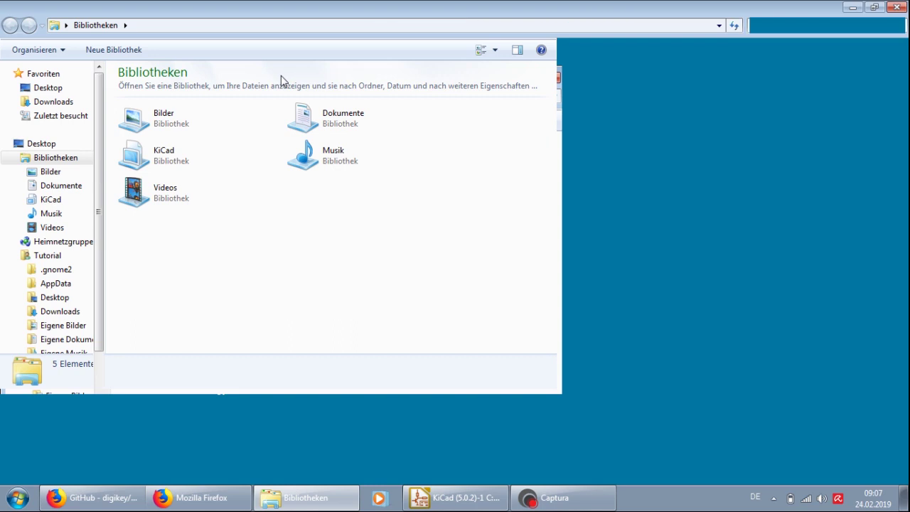
pyautogui.click(46, 200)
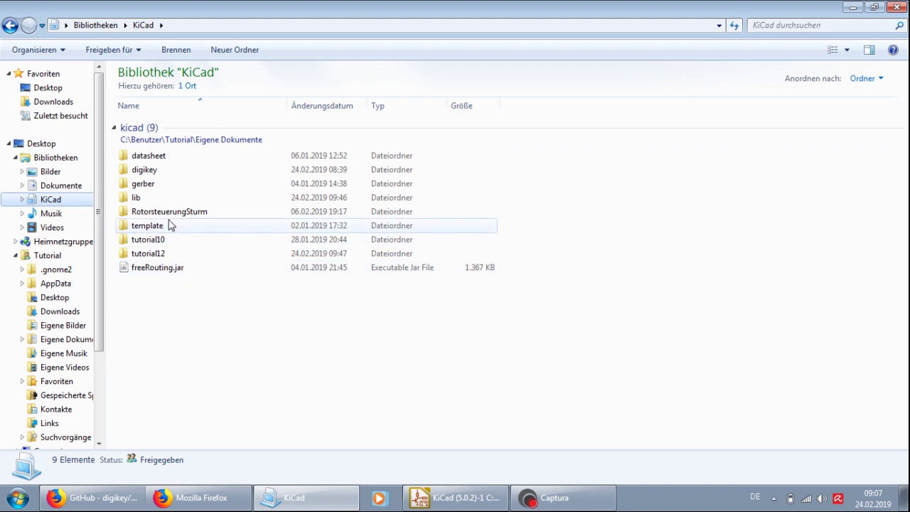
pyautogui.doubleClick(162, 172)
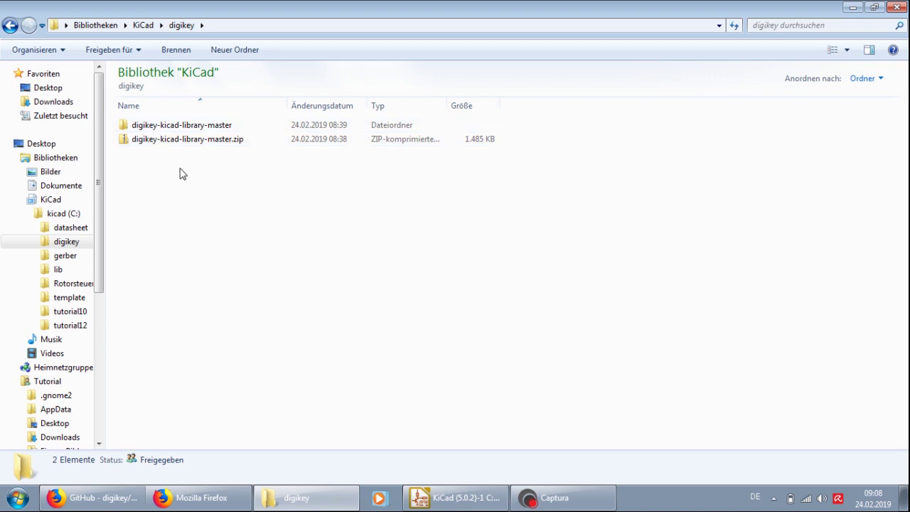
# - Check the extraction option for the digikey-kicad-library-master.zip archive without extracting it
pyautogui.click(169, 141)
pyautogui.rightClick(171, 140)
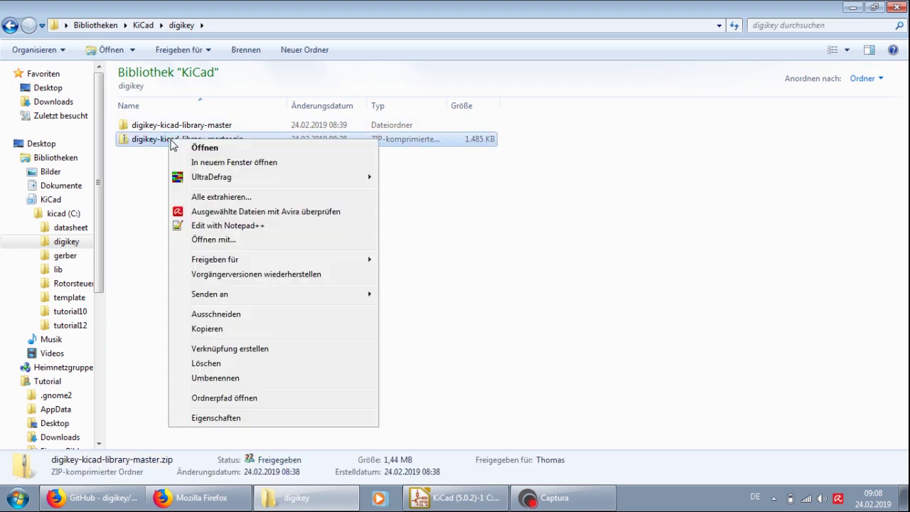
pyautogui.click(149, 185)
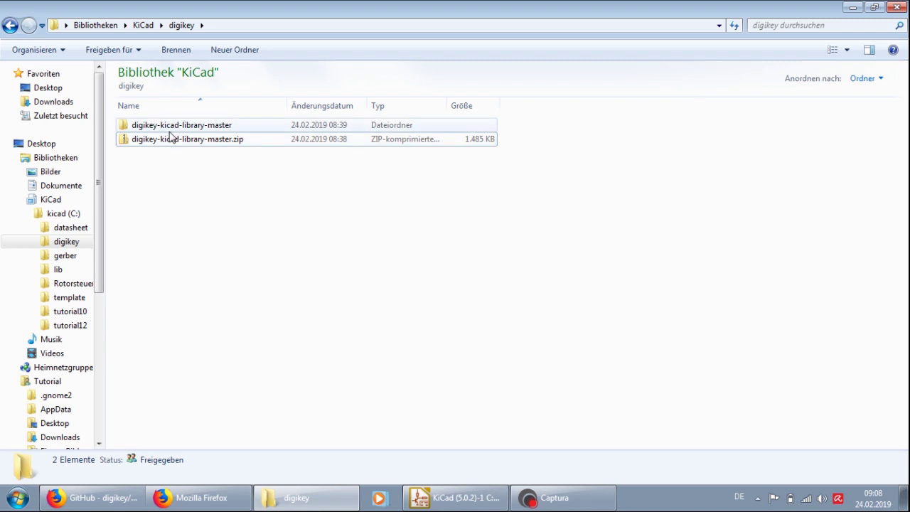
# - Open digikey-footprints.pretty inside the nested digikey-kicad-library-master folders and look through its footprint files
pyautogui.doubleClick(169, 128)
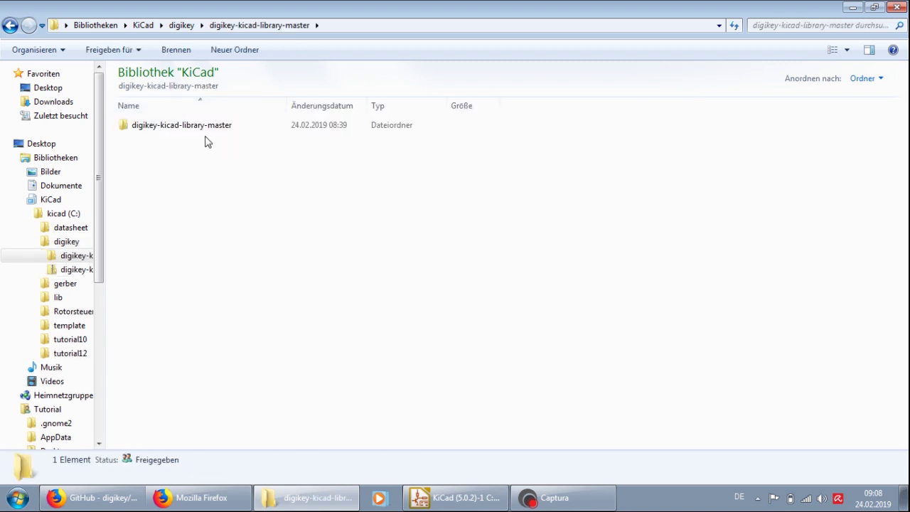
pyautogui.doubleClick(197, 130)
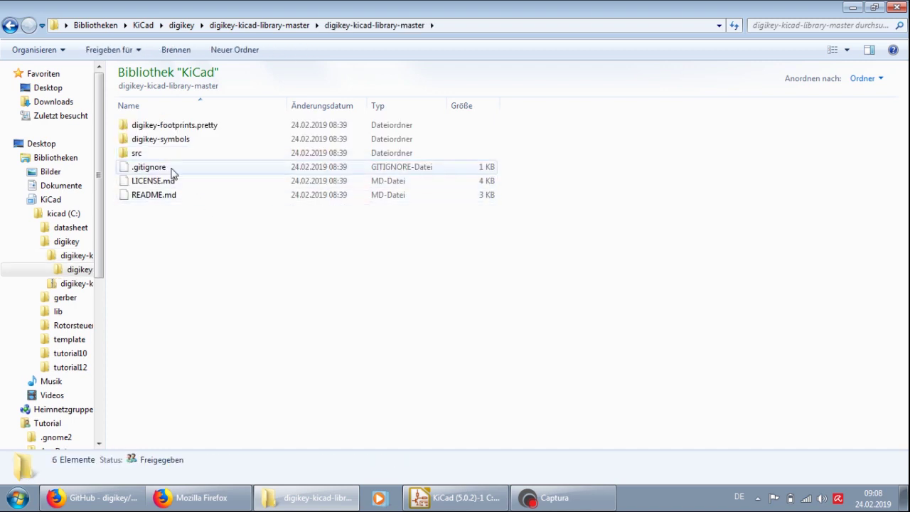
pyautogui.doubleClick(196, 132)
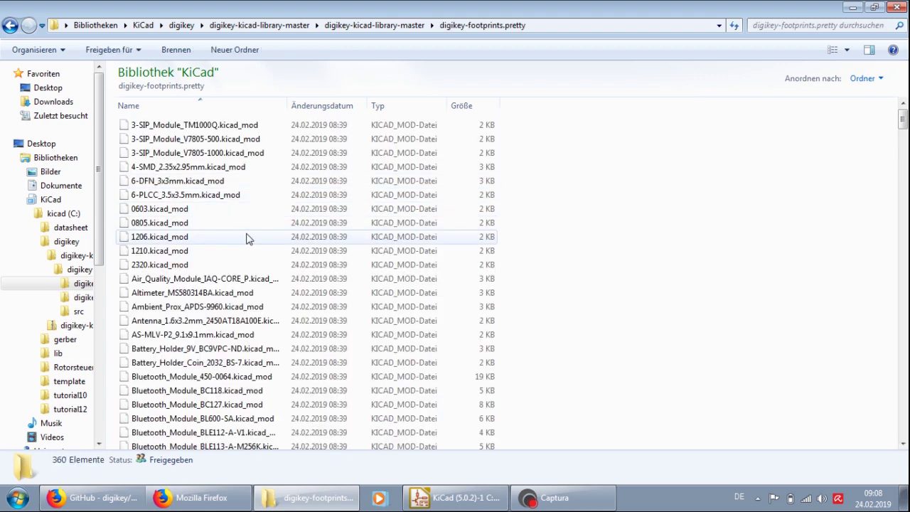
pyautogui.scroll(-3, 258, 231)
pyautogui.scroll(-3, 258, 231)
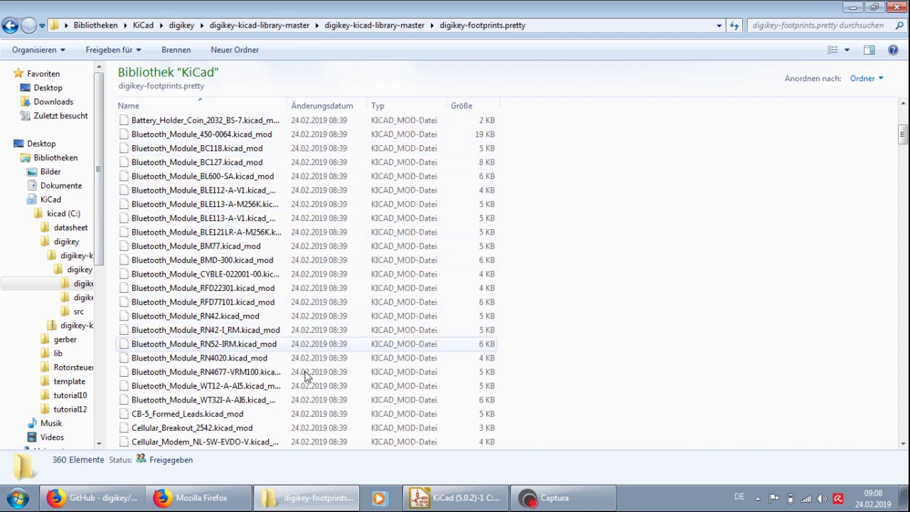
# - Open kicad\lib\Arduino.pretty in a second Explorer window and compare its contents with the digikey-footprints.pretty folder
pyautogui.click(316, 501)
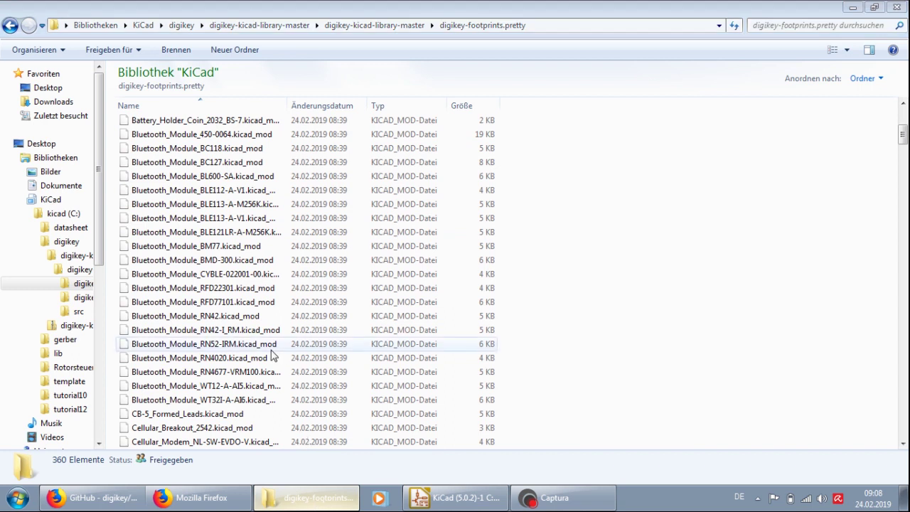
pyautogui.click(140, 238)
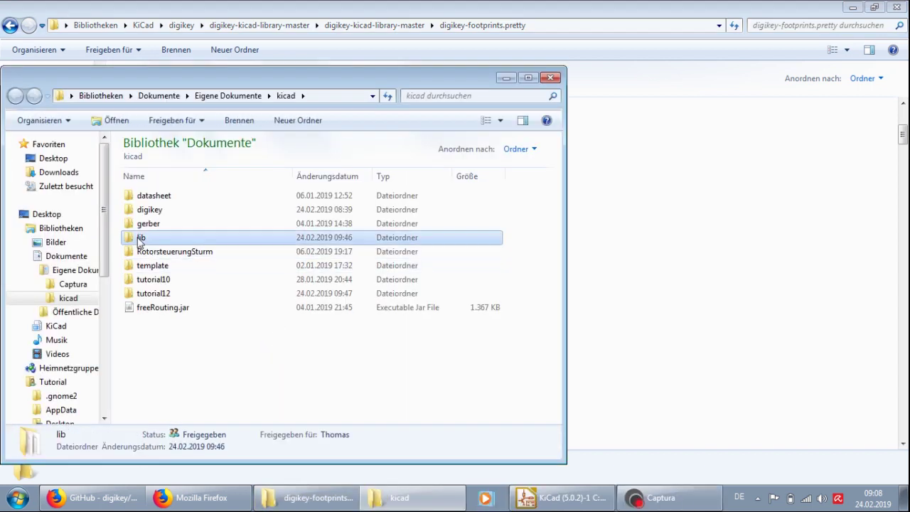
pyautogui.doubleClick(141, 239)
pyautogui.moveTo(298, 83); pyautogui.dragTo(619, 49)
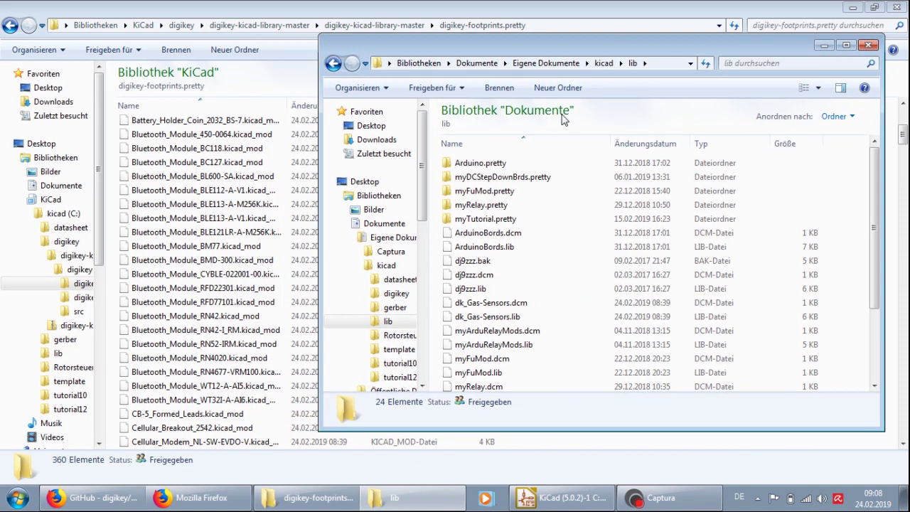
pyautogui.doubleClick(469, 164)
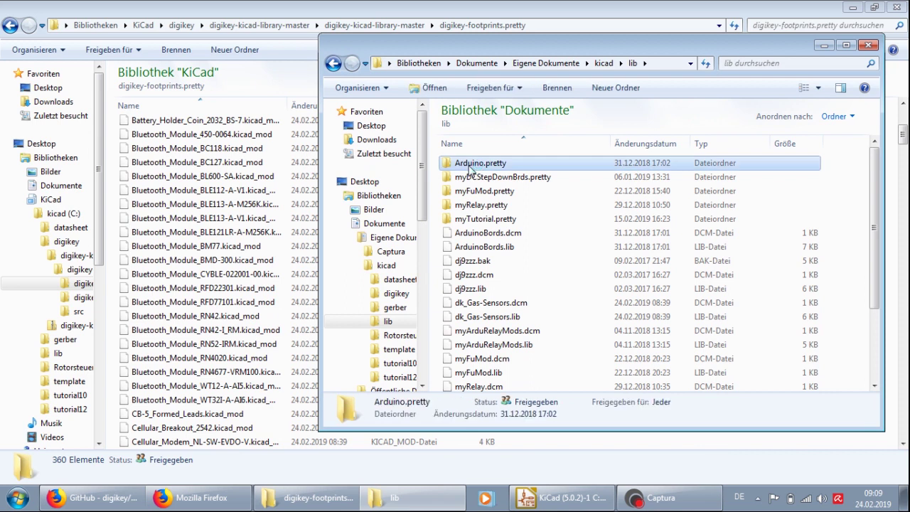
pyautogui.click(313, 23)
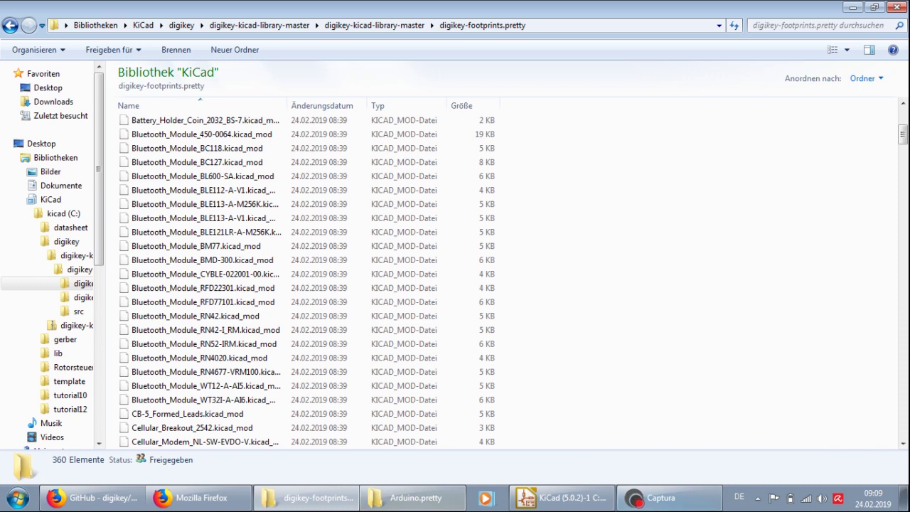
pyautogui.click(412, 498)
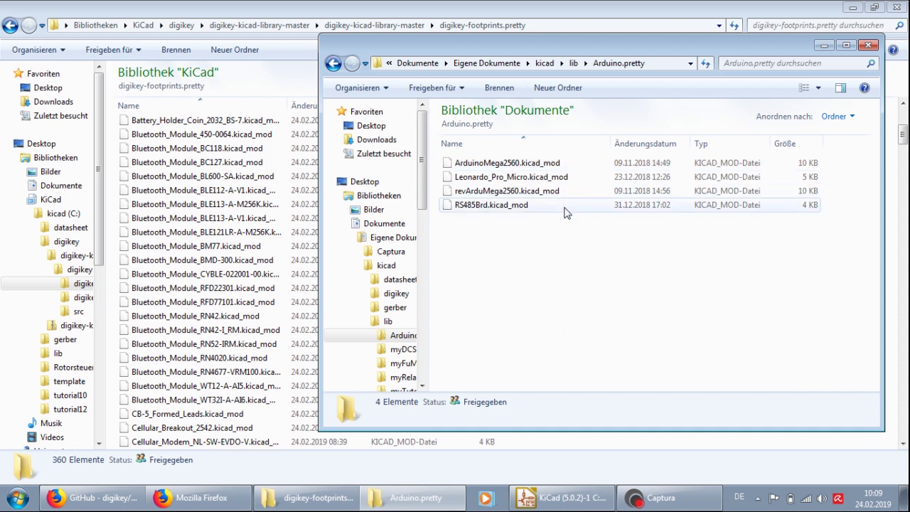
pyautogui.click(259, 85)
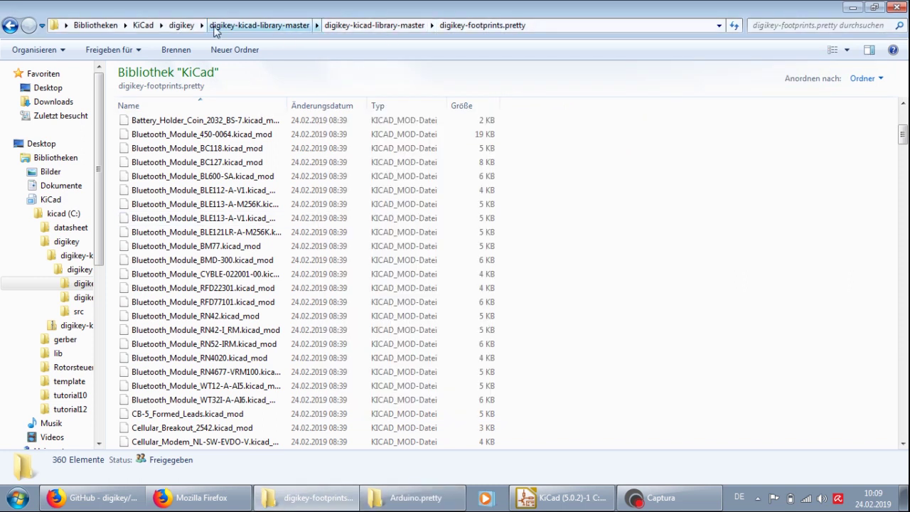
# - Go back to digikey-kicad-library-master, open the digikey-symbols folder and look through its .lib and .dcm files
pyautogui.click(374, 25)
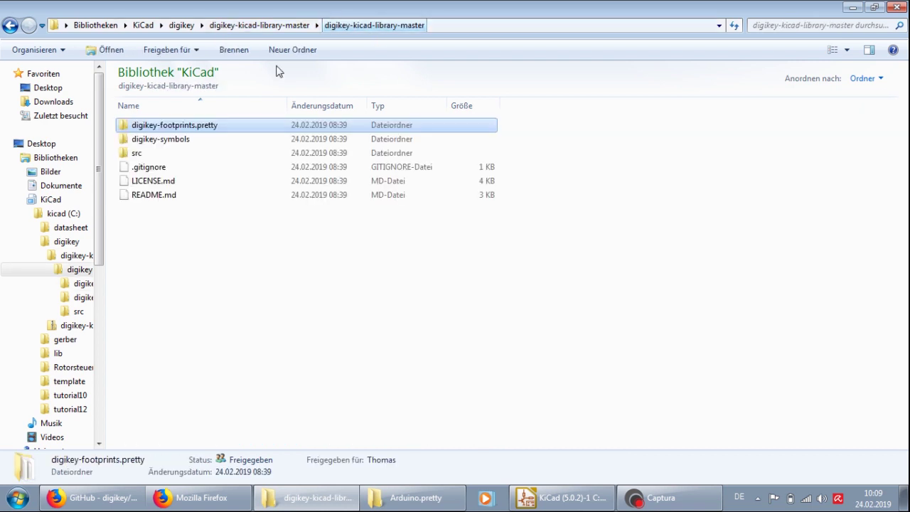
pyautogui.doubleClick(201, 143)
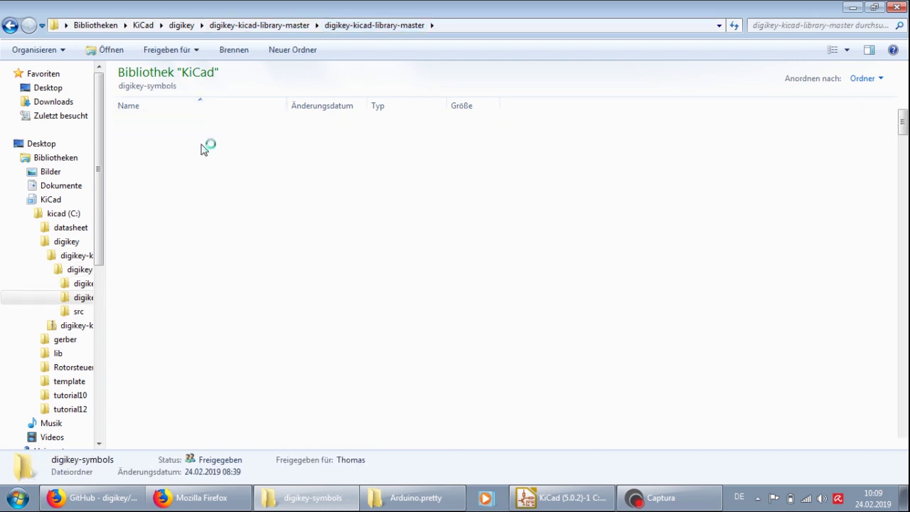
pyautogui.scroll(-6, 215, 250)
pyautogui.scroll(7, 217, 260)
pyautogui.scroll(-1, 206, 341)
pyautogui.scroll(-3, 198, 373)
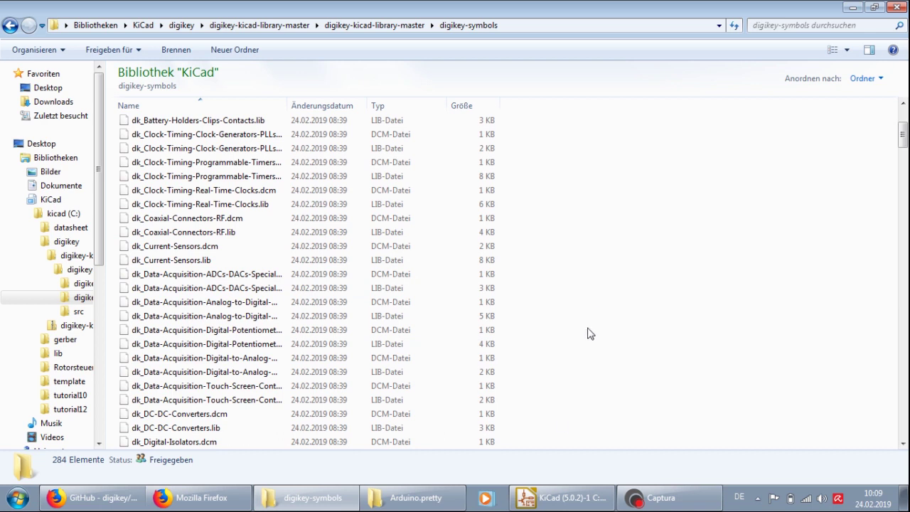
# - Close the Arduino.pretty and digikey-symbols folder windows and the spare Firefox window with the empty tab
pyautogui.click(384, 501)
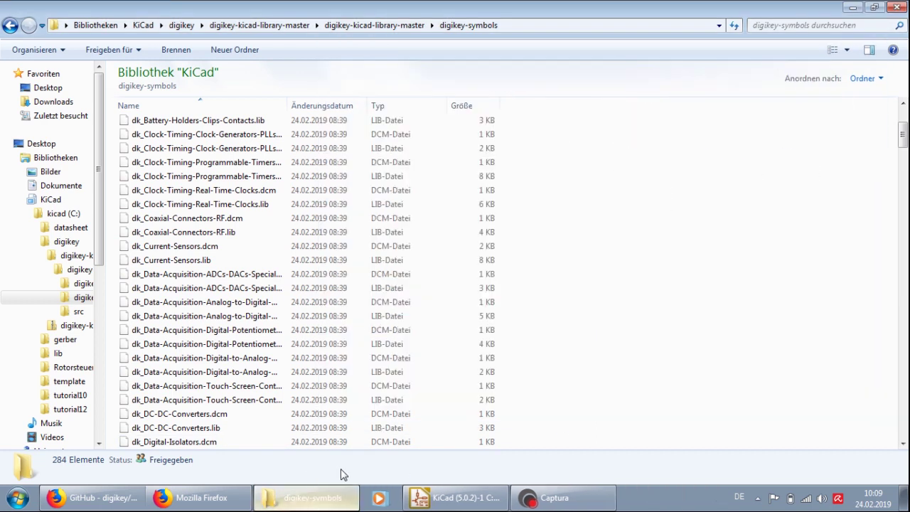
pyautogui.click(348, 497)
pyautogui.click(234, 497)
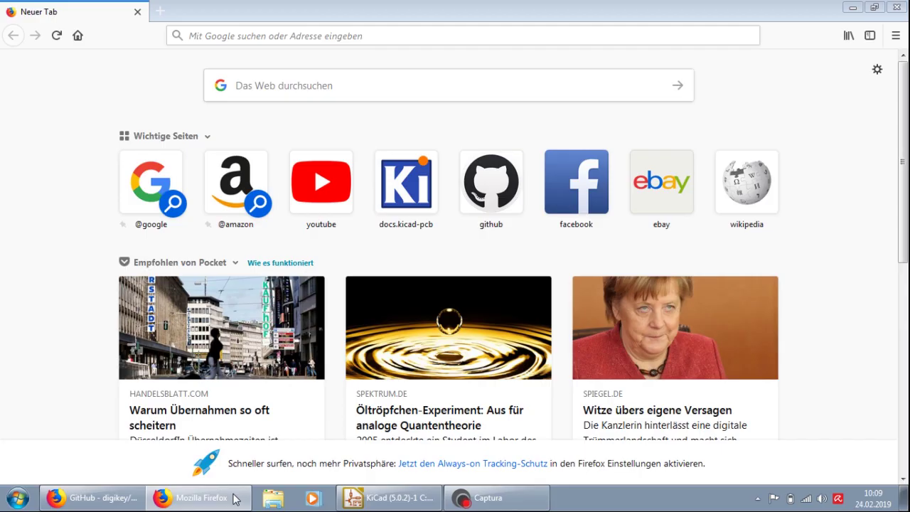
pyautogui.hotkey('alt', 'F4')
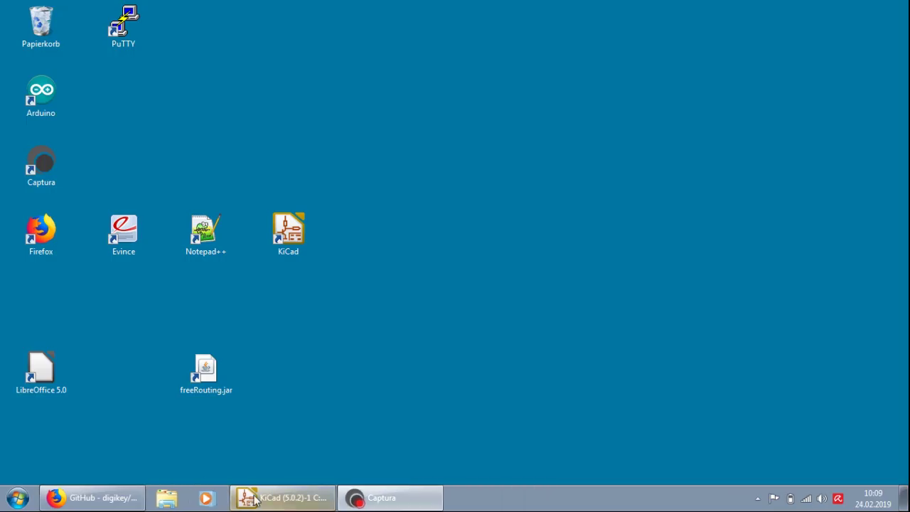
# - Open the lib folder in the KiCad library in a new Explorer window and look through its symbol and footprint libraries
pyautogui.click(167, 497)
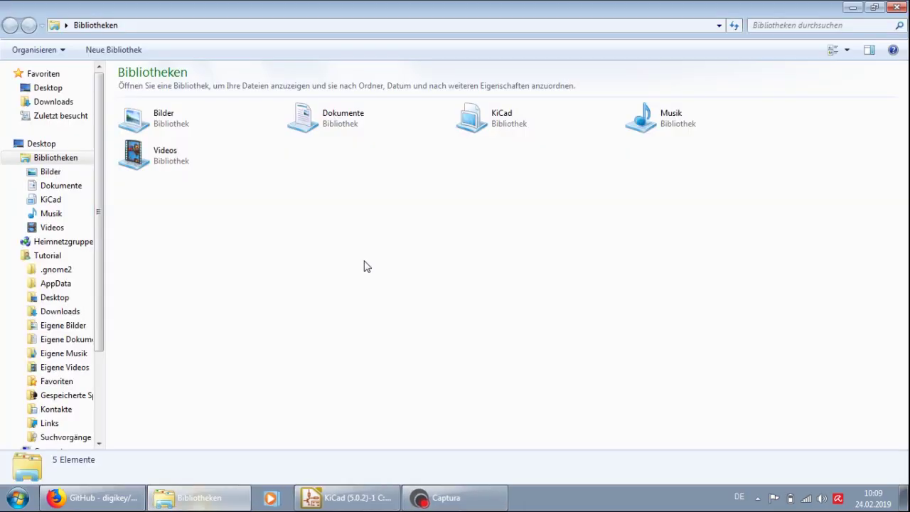
pyautogui.doubleClick(516, 123)
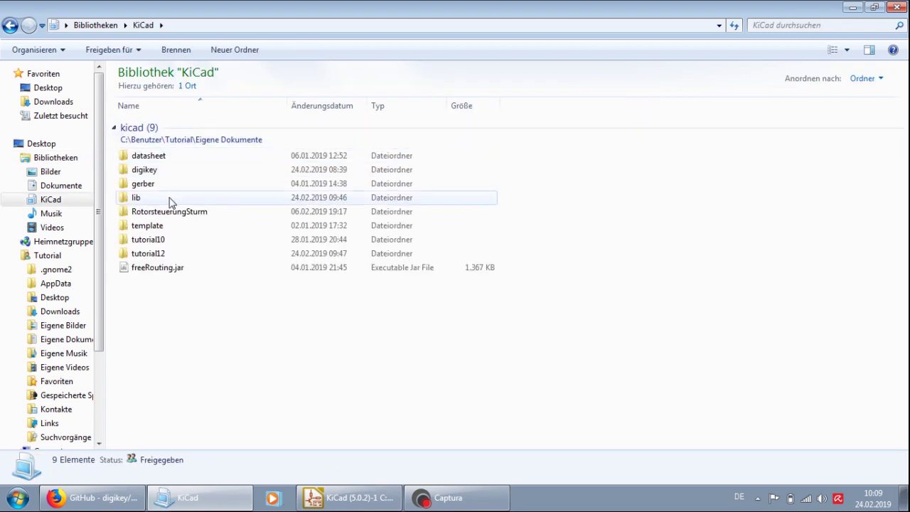
pyautogui.doubleClick(152, 199)
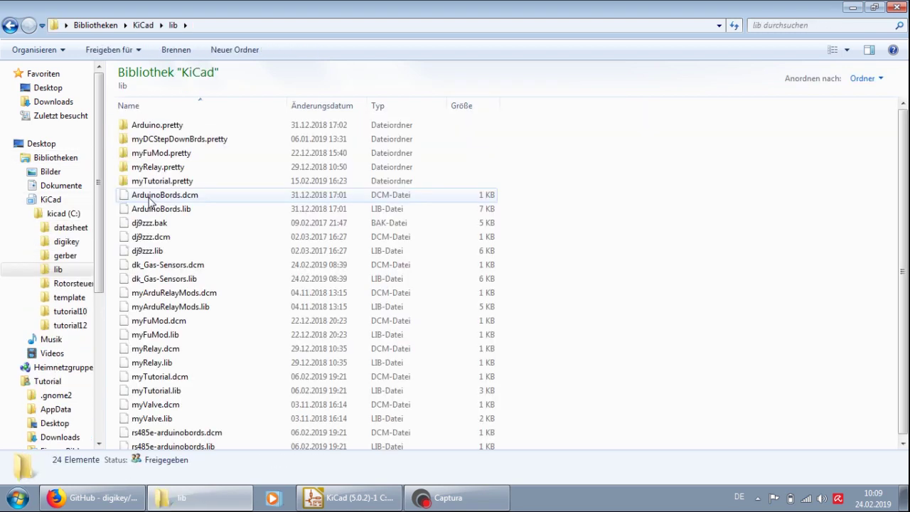
pyautogui.scroll(-1, 216, 341)
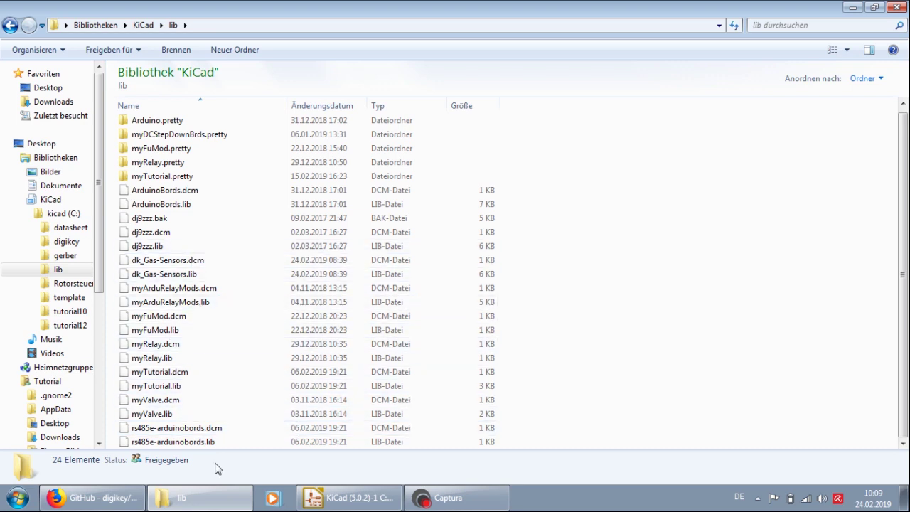
# - Go to the digikey folder and open digikey-symbols inside the nested digikey-kicad-library-master folders
pyautogui.click(66, 243)
pyautogui.click(155, 128)
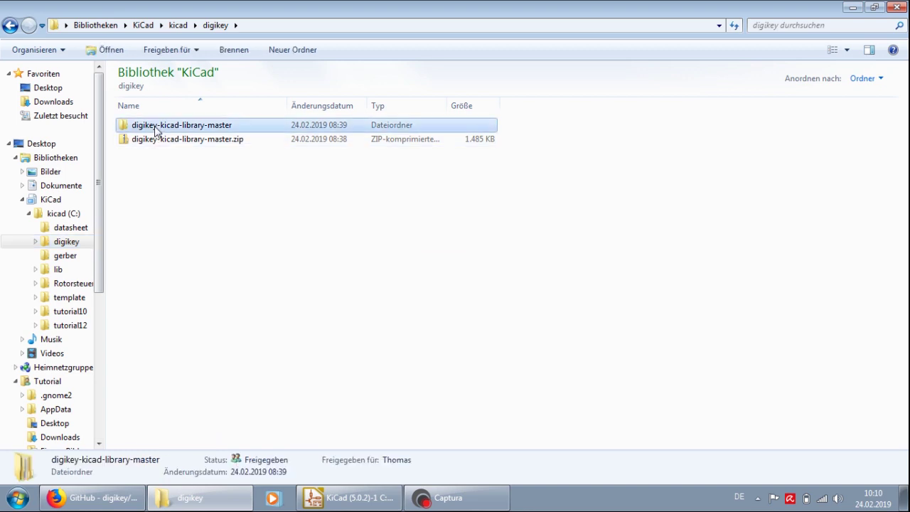
pyautogui.doubleClick(155, 125)
pyautogui.doubleClick(154, 127)
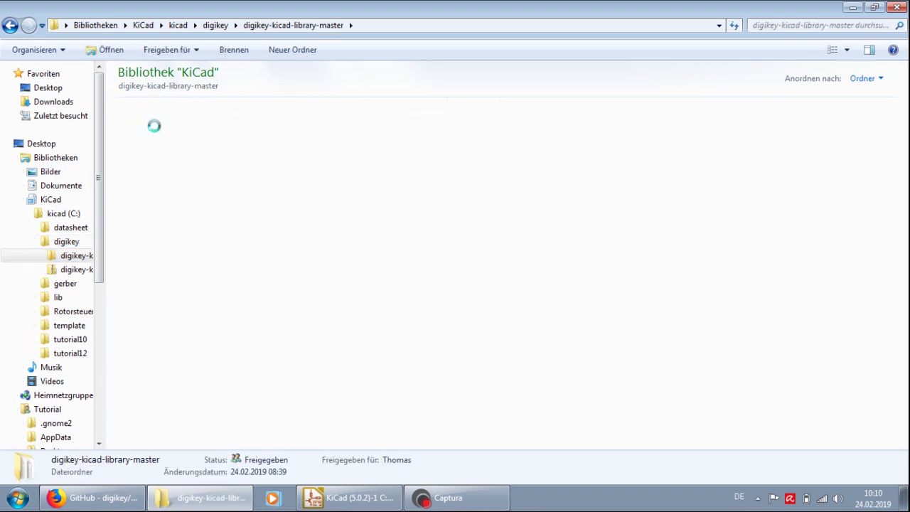
pyautogui.doubleClick(171, 139)
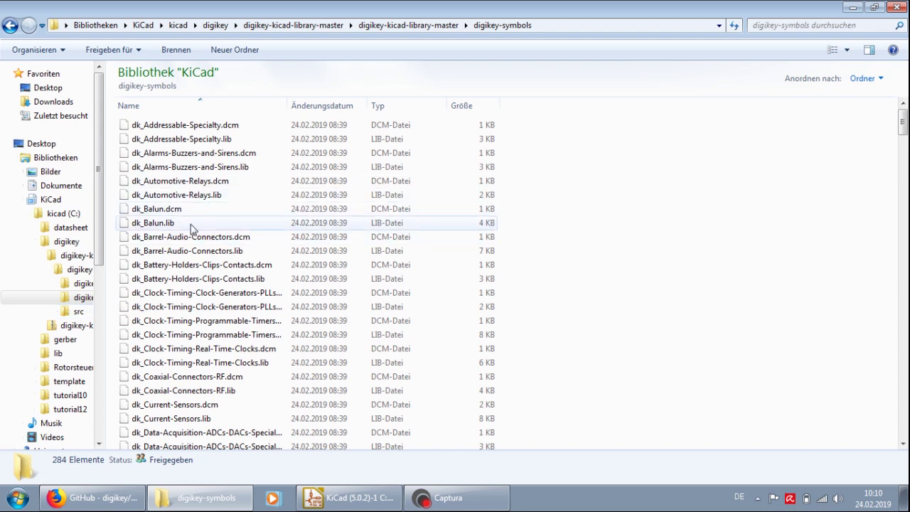
# - Switch to KiCad, open the tutorial12 schematic, check the library list in the symbol chooser without placing anything, and return to the digikey-symbols folder
pyautogui.click(358, 501)
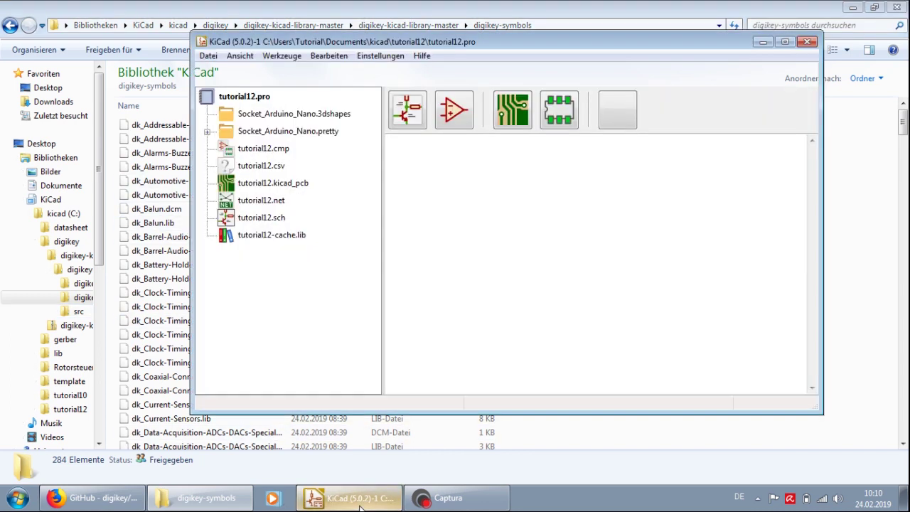
pyautogui.click(408, 111)
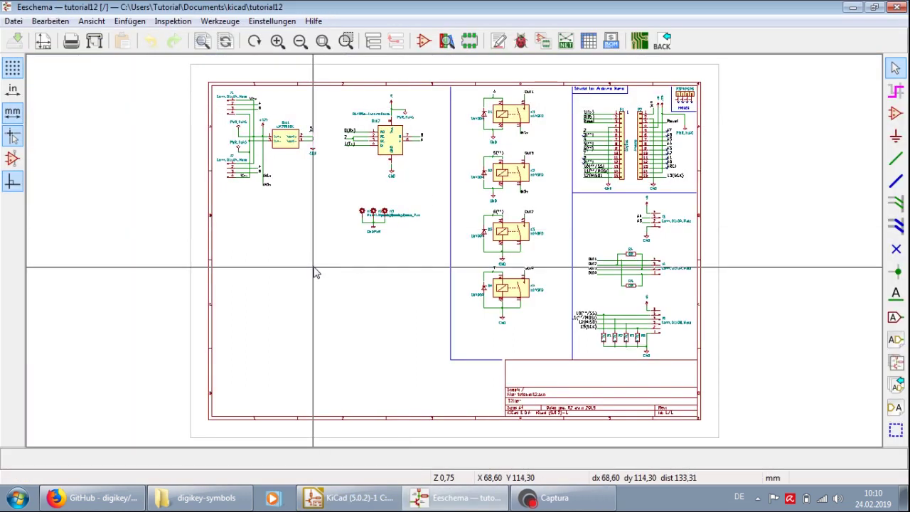
pyautogui.press('a')
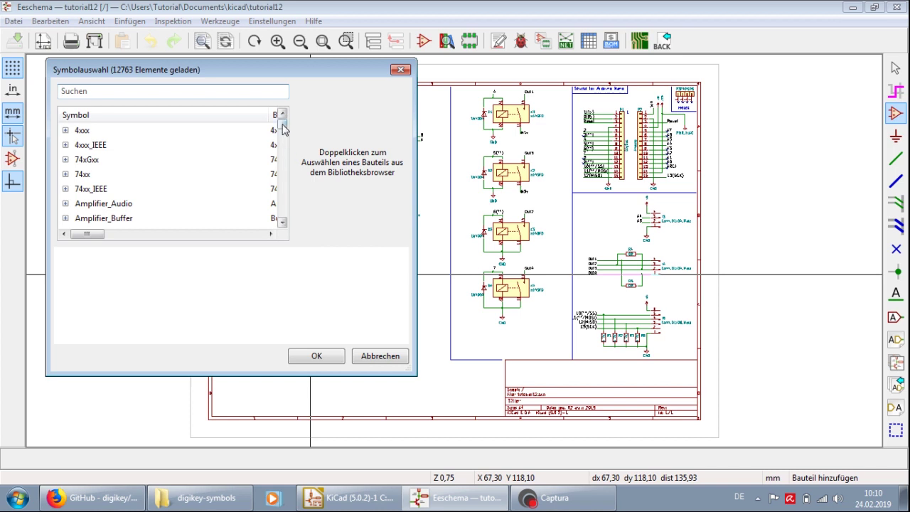
pyautogui.moveTo(283, 127)
pyautogui.mouseDown()
pyautogui.moveTo(283, 158)
pyautogui.moveTo(287, 126)
pyautogui.mouseUp()
pyautogui.click(376, 357)
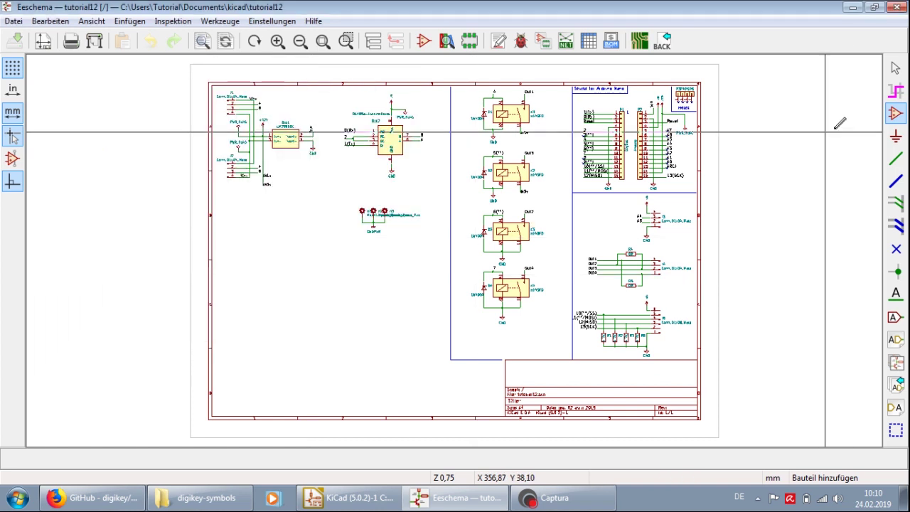
pyautogui.click(852, 9)
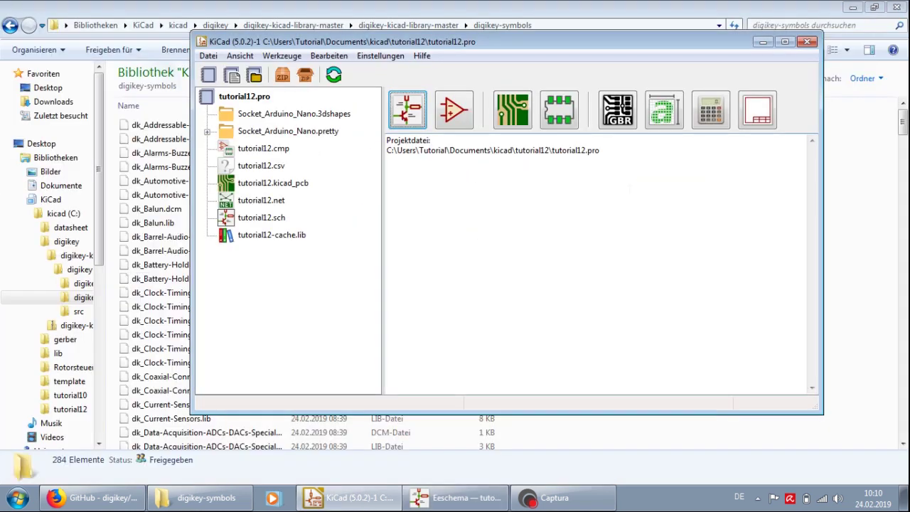
pyautogui.click(850, 359)
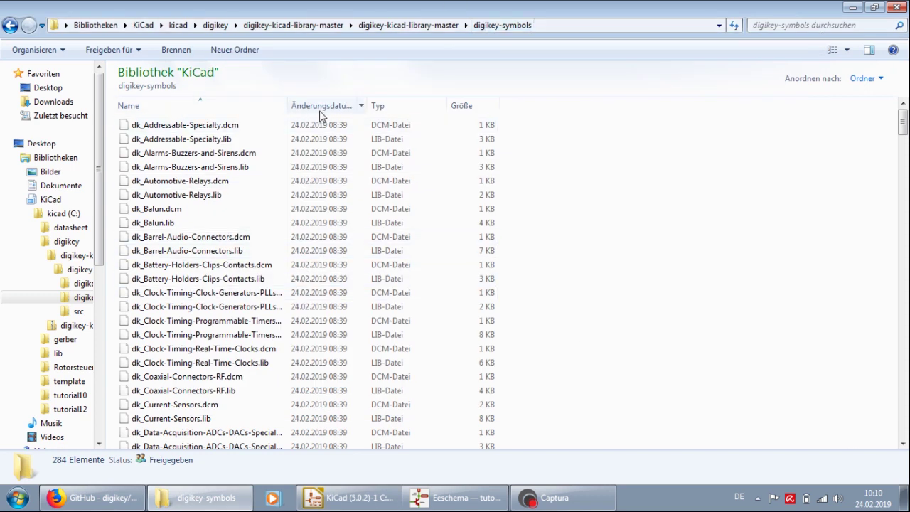
# - Find dk_Fuses.dcm and dk_Fuses.lib in the digikey-symbols folder and select both files for copying
pyautogui.scroll(-1, 152, 233)
pyautogui.scroll(-4, 152, 233)
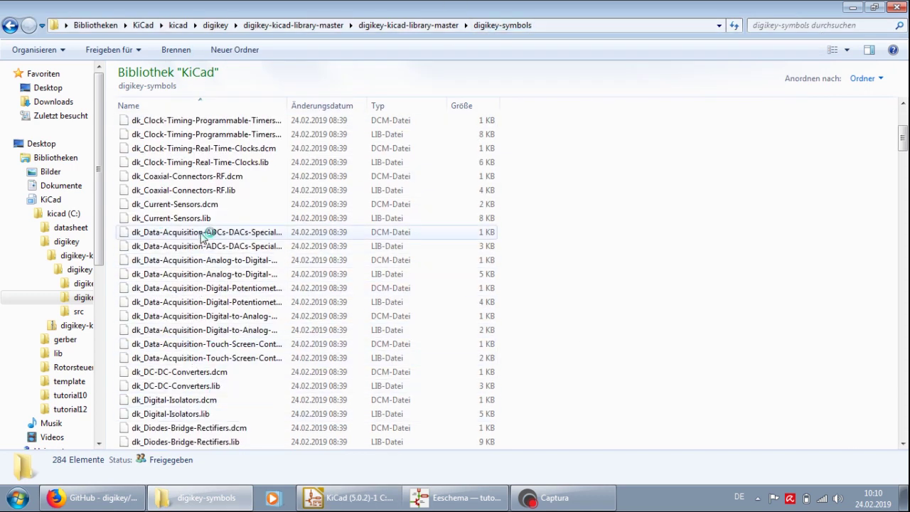
pyautogui.scroll(3, 192, 390)
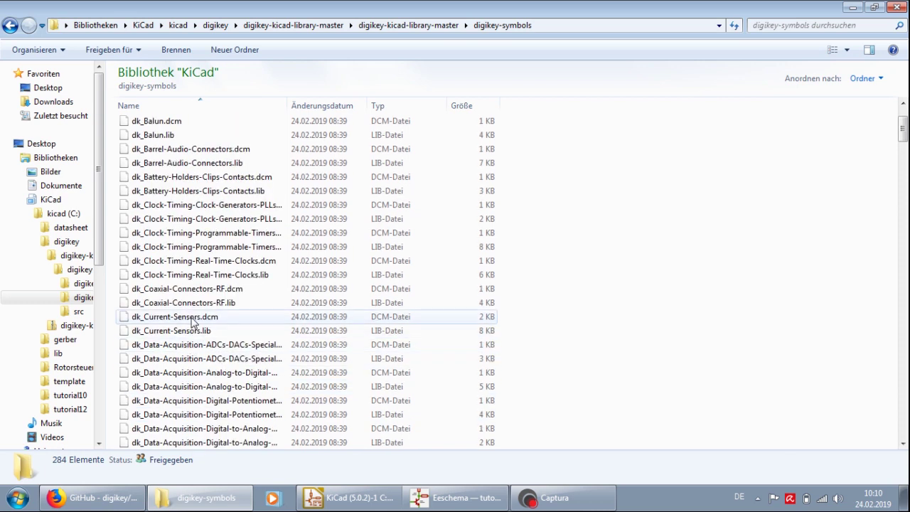
pyautogui.scroll(-10, 192, 321)
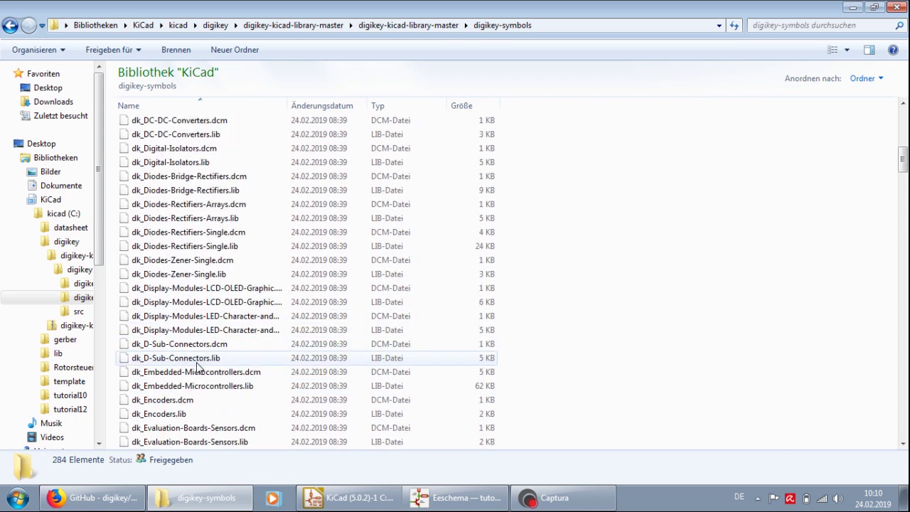
pyautogui.scroll(3, 198, 366)
pyautogui.scroll(-6, 197, 367)
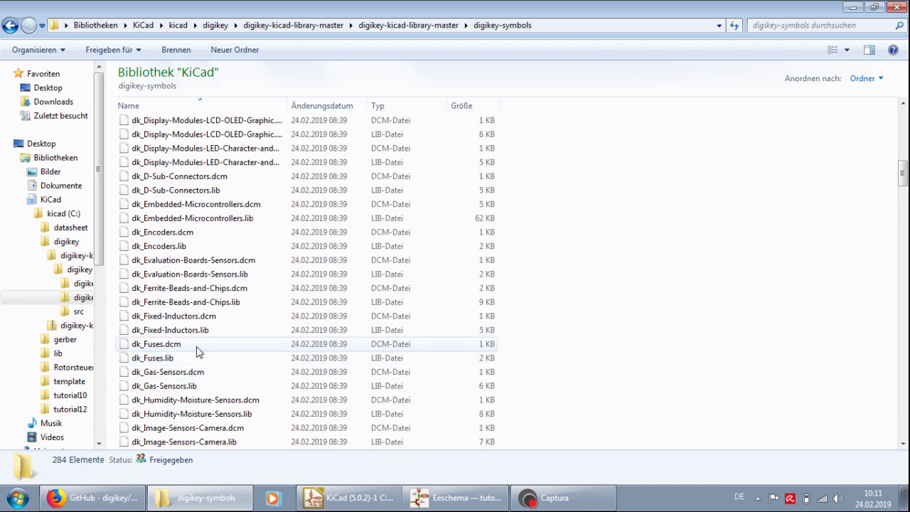
pyautogui.click(197, 348)
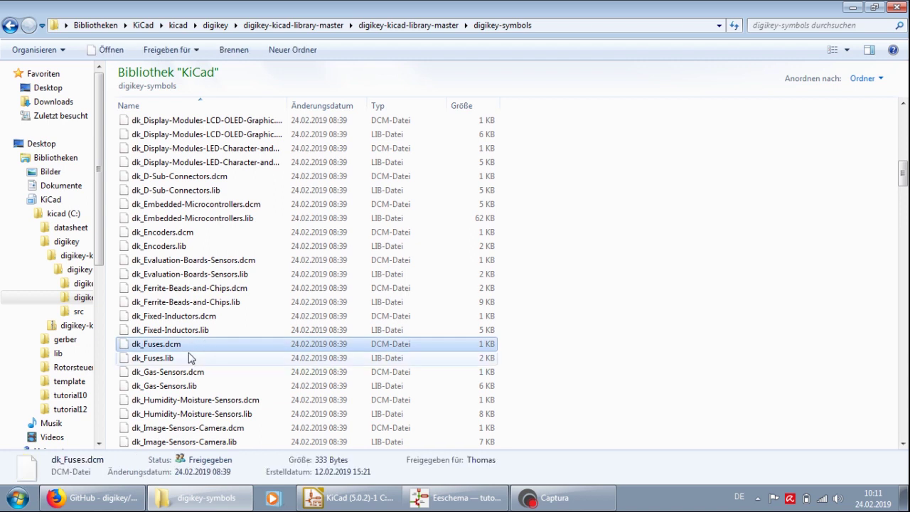
pyautogui.keyDown('shift'); pyautogui.click(212, 361); pyautogui.keyUp('shift')
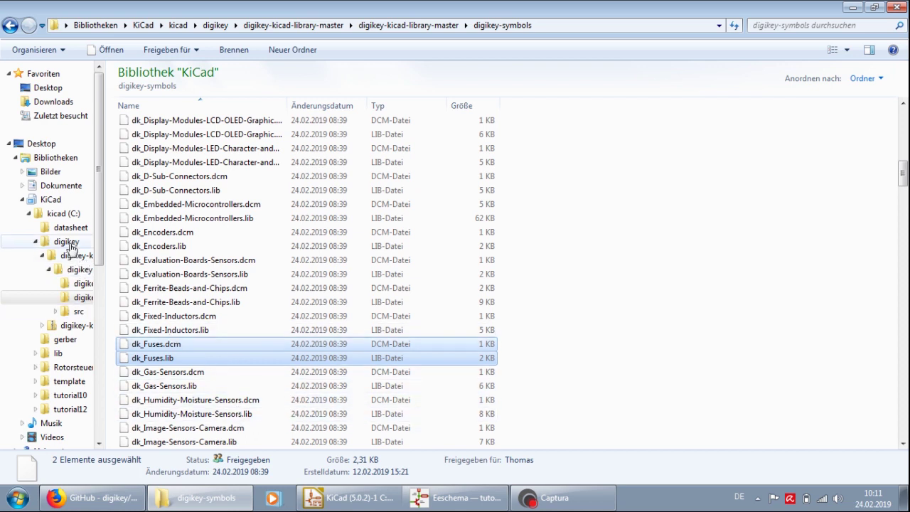
# - Paste the two dk_Fuses files into the kicad\lib folder and clear the selection
pyautogui.click(62, 213)
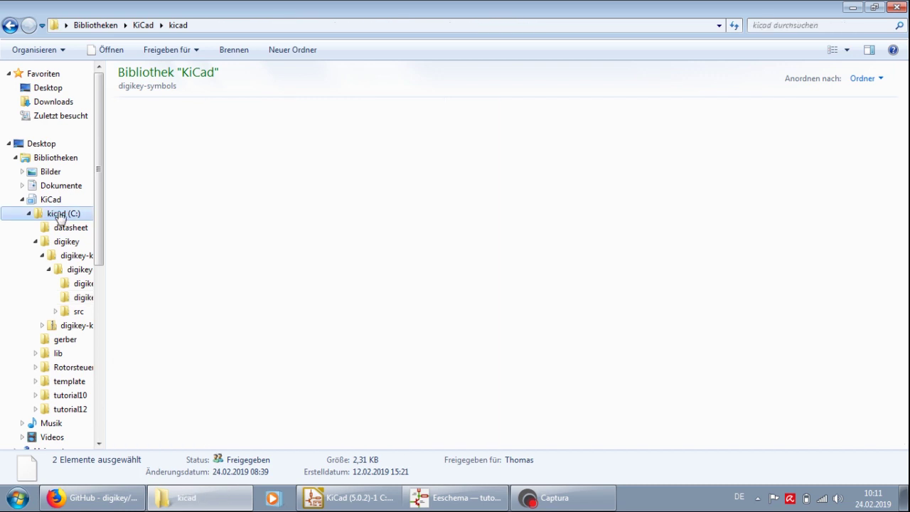
pyautogui.doubleClick(142, 173)
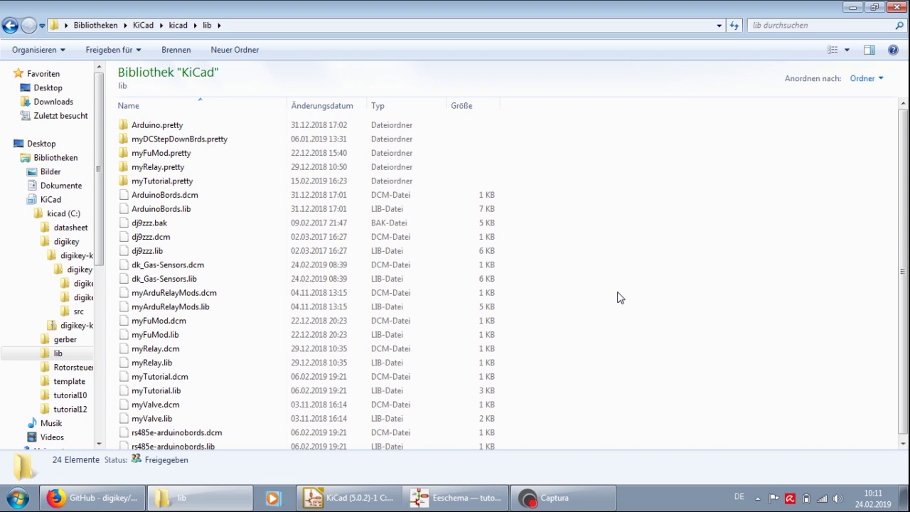
pyautogui.scroll(-1, 617, 298)
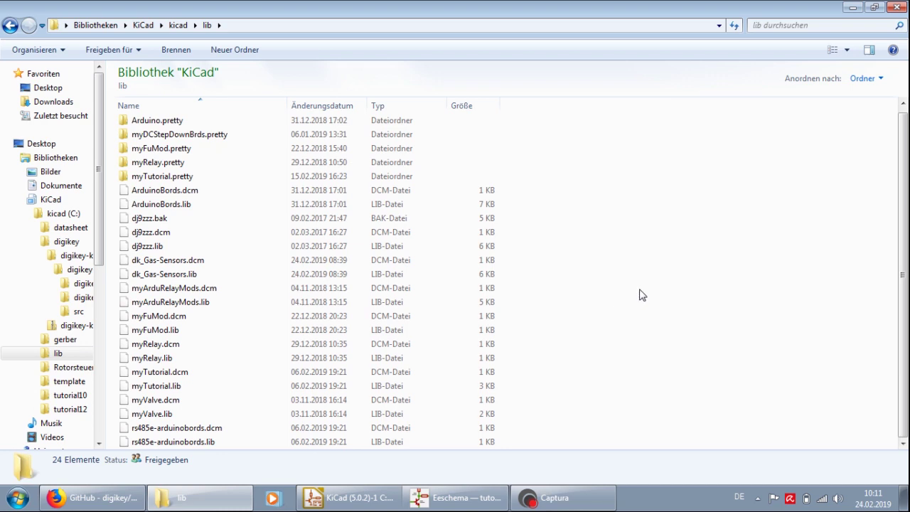
pyautogui.hotkey('ctrl', 'v')
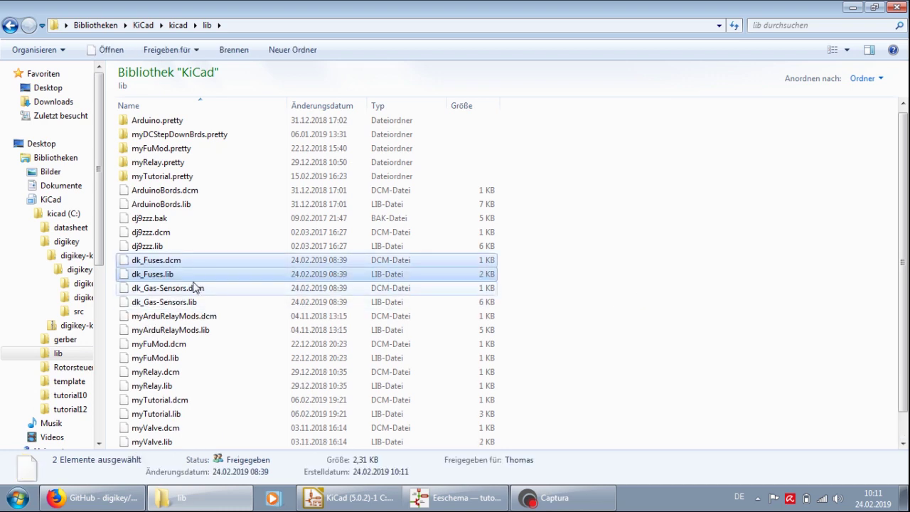
pyautogui.click(574, 262)
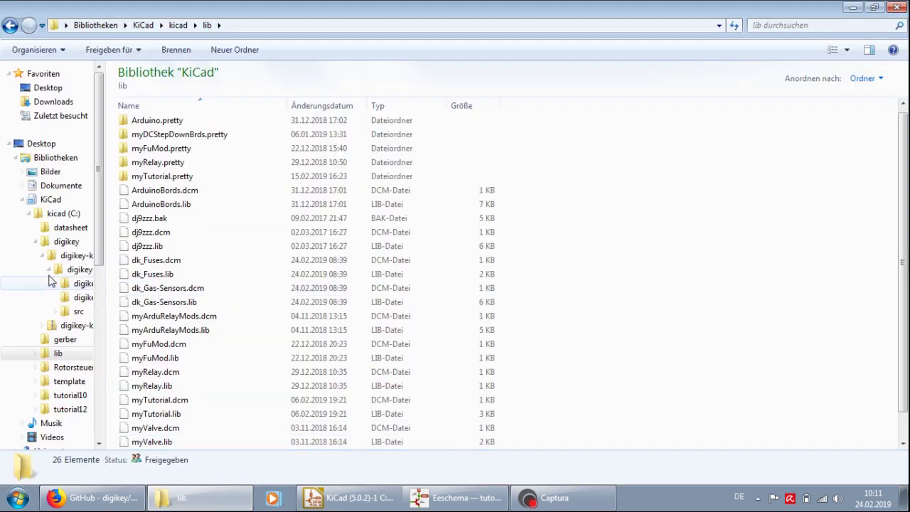
# - Open digikey-footprints.pretty inside the nested digikey-kicad-library-master folders and examine its footprint files around the DIP and DO packages
pyautogui.click(65, 241)
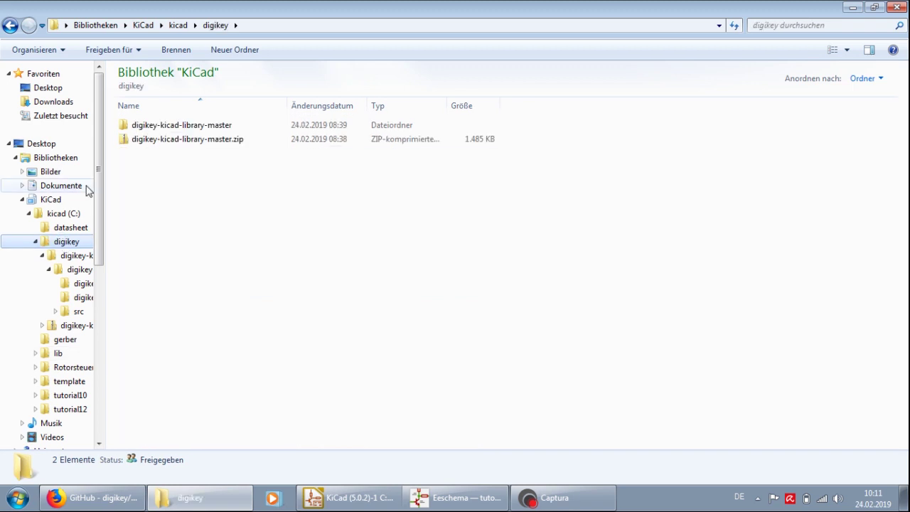
pyautogui.click(195, 125)
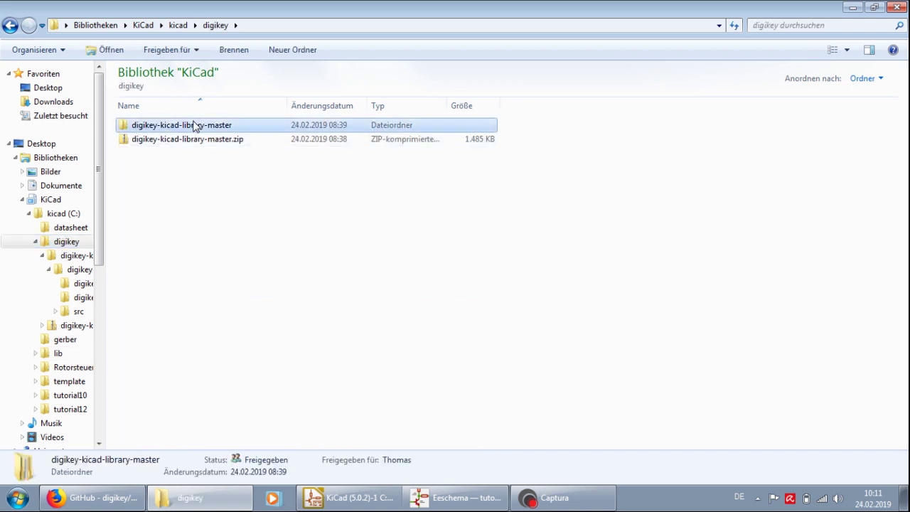
pyautogui.doubleClick(195, 125)
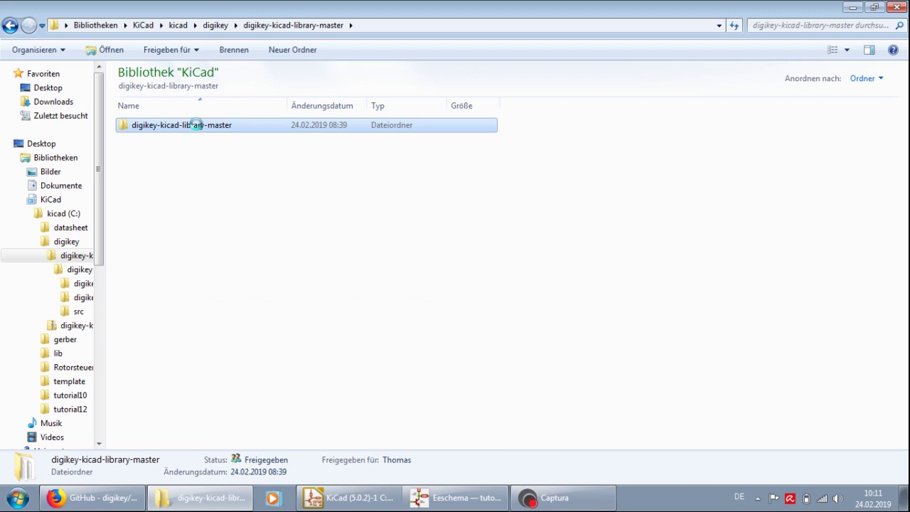
pyautogui.doubleClick(198, 128)
pyautogui.click(198, 130)
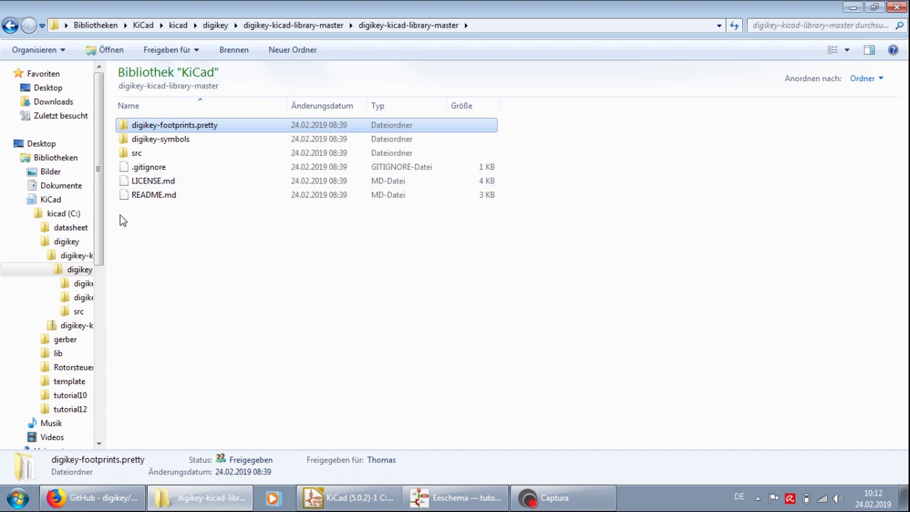
pyautogui.doubleClick(196, 130)
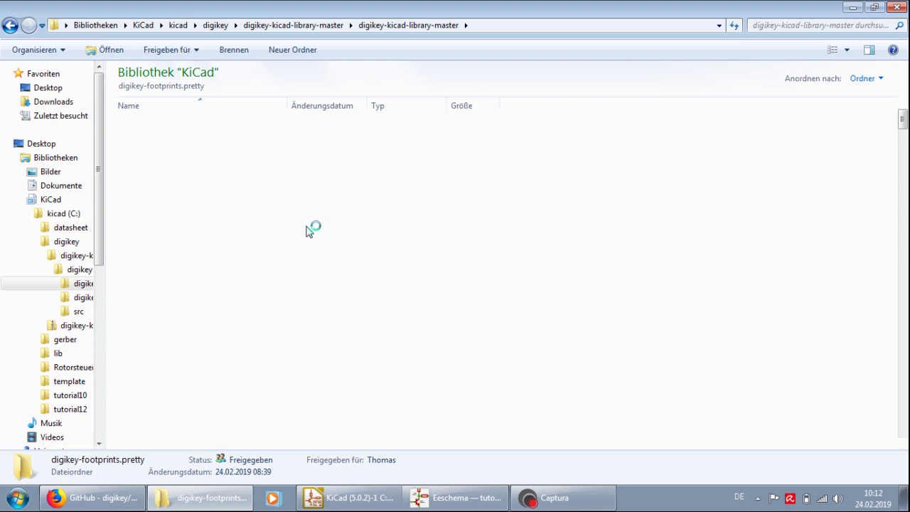
pyautogui.scroll(-13, 264, 227)
pyautogui.scroll(-3, 265, 230)
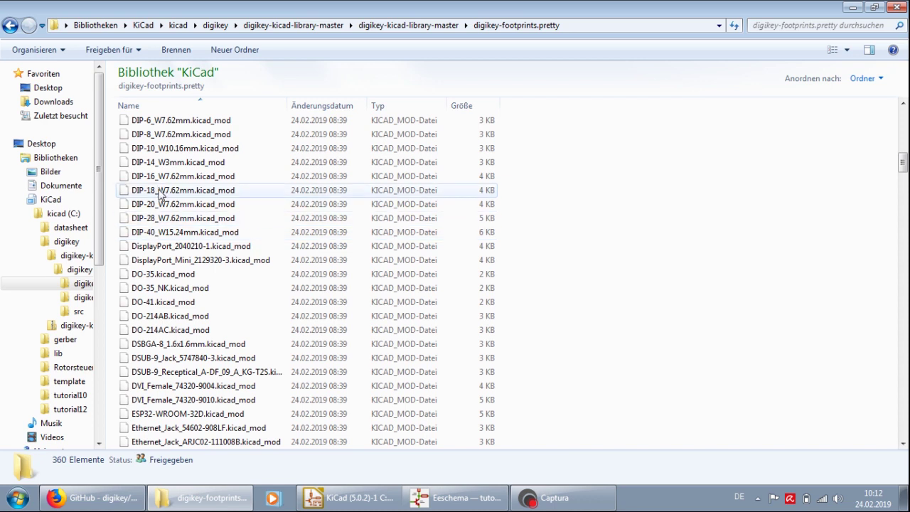
pyautogui.scroll(2, 159, 195)
pyautogui.scroll(-2, 171, 248)
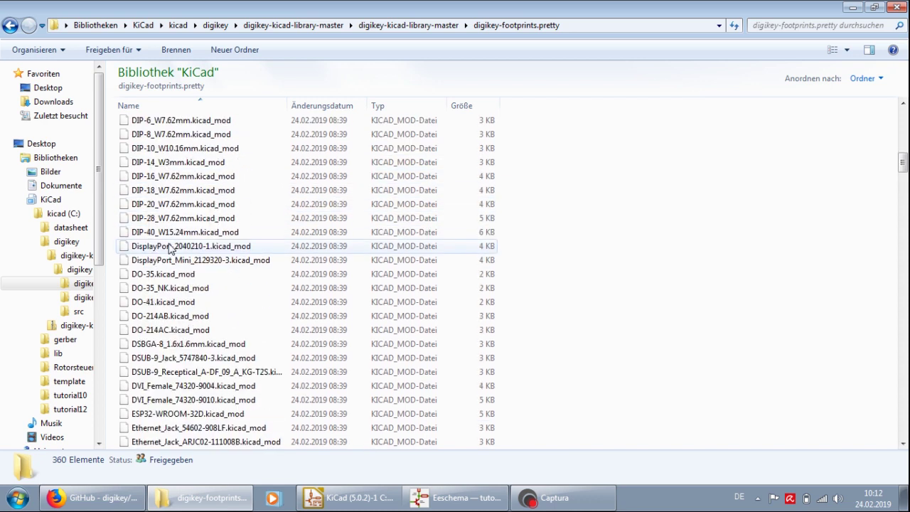
pyautogui.scroll(-3, 179, 317)
pyautogui.scroll(3, 178, 317)
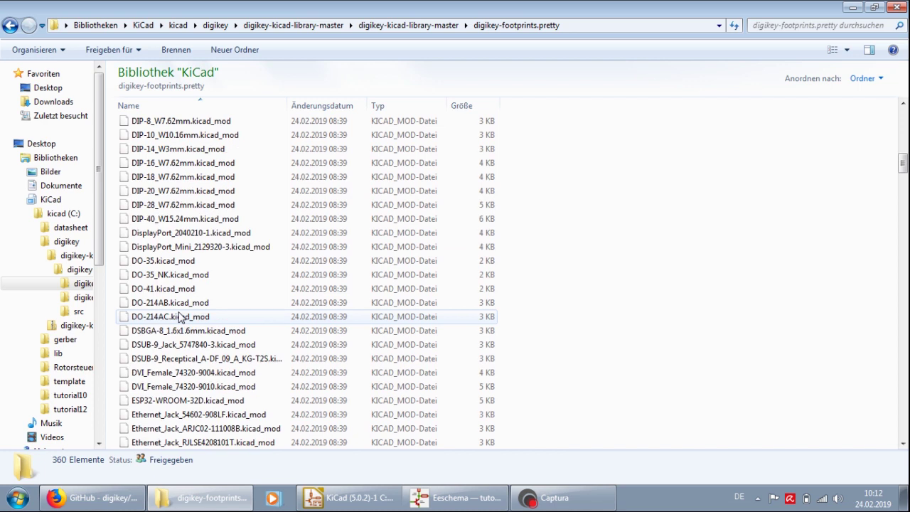
# - Select all Bluetooth_Module footprint files in digikey-footprints.pretty, from Bluetooth_Module_450-0064 through Bluetooth_Module_WT32I-A-AI6, for copying
pyautogui.scroll(6, 169, 221)
pyautogui.scroll(4, 171, 221)
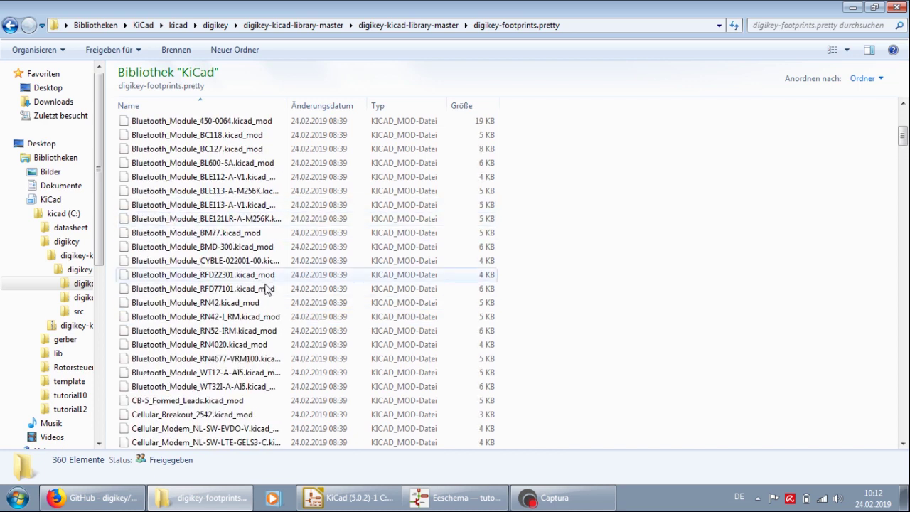
pyautogui.scroll(1, 171, 231)
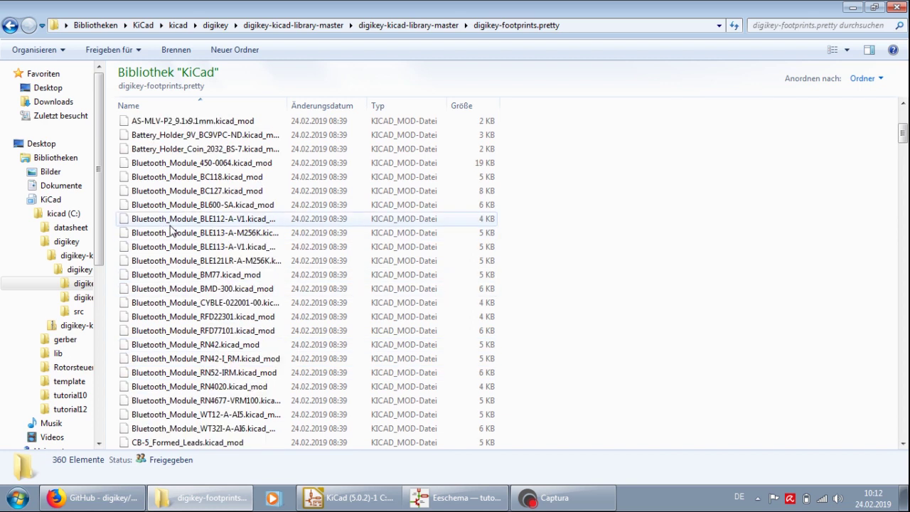
pyautogui.scroll(1, 170, 231)
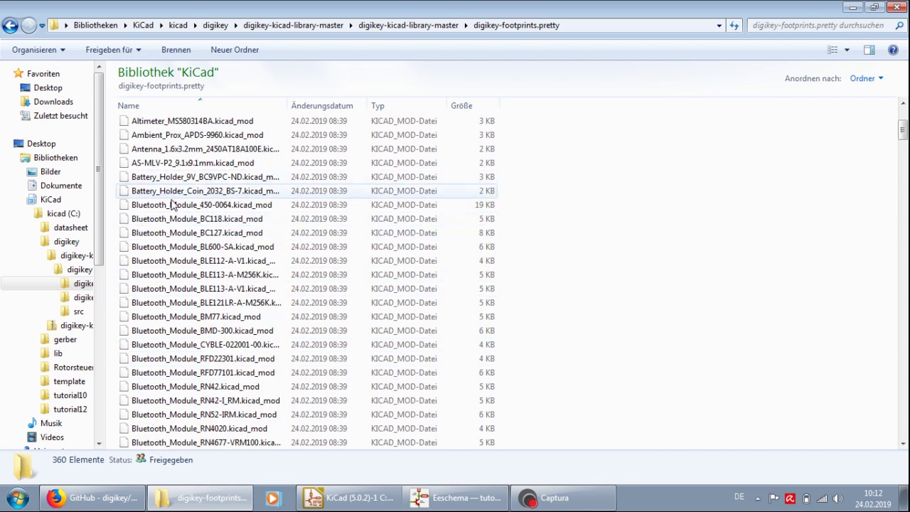
pyautogui.click(173, 204)
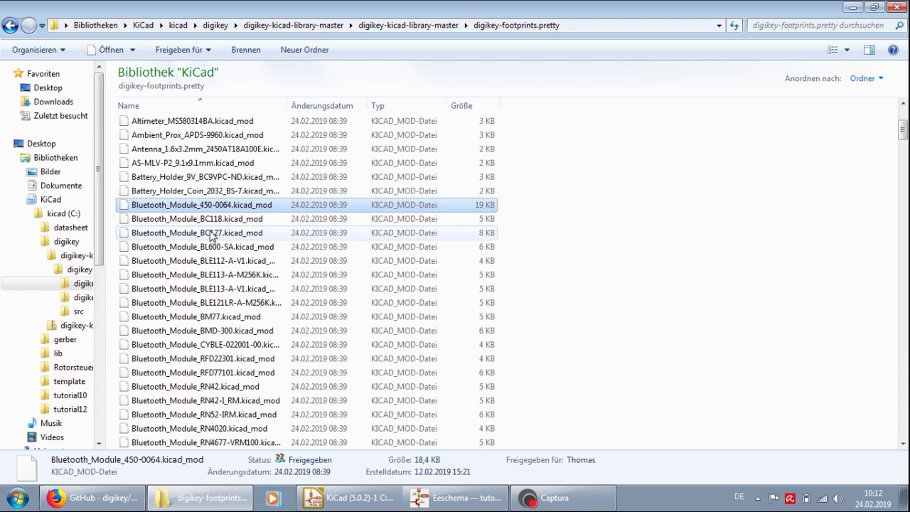
pyautogui.scroll(-2, 210, 236)
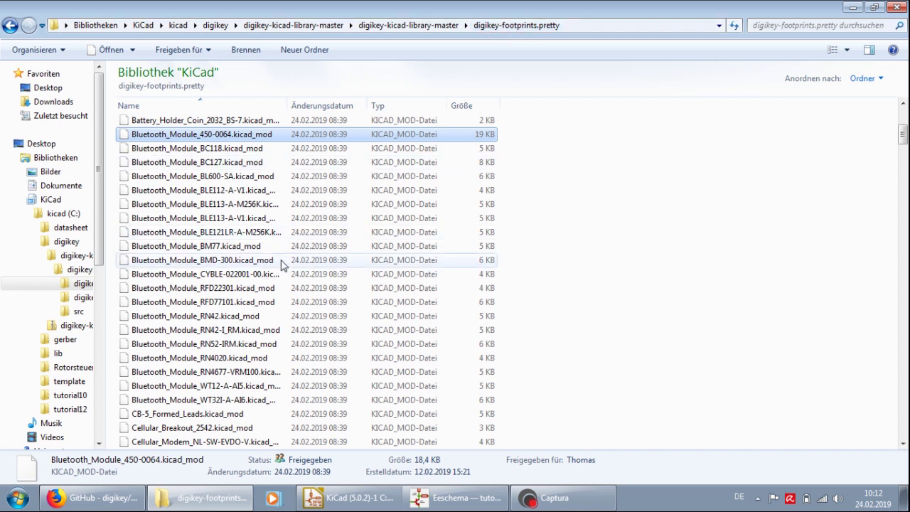
pyautogui.keyDown('shift'); pyautogui.click(192, 399); pyautogui.keyUp('shift')
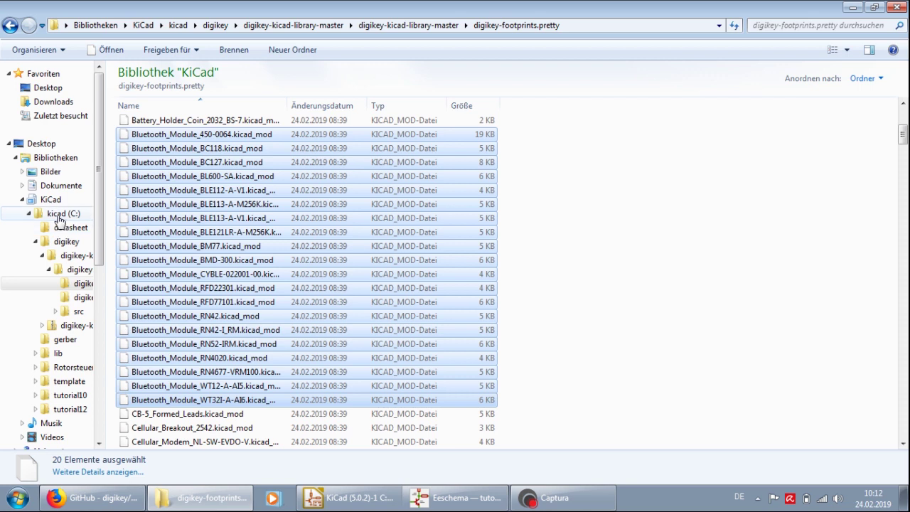
# - Paste the Bluetooth_Module footprints into kicad\lib\myFuMod.pretty, cancel the duplicate copy, and check the folder's files
pyautogui.click(60, 215)
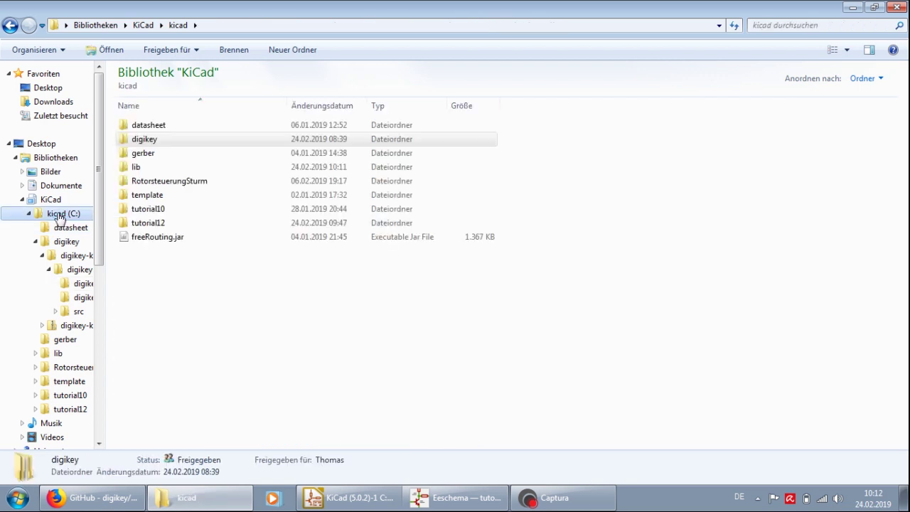
pyautogui.doubleClick(151, 173)
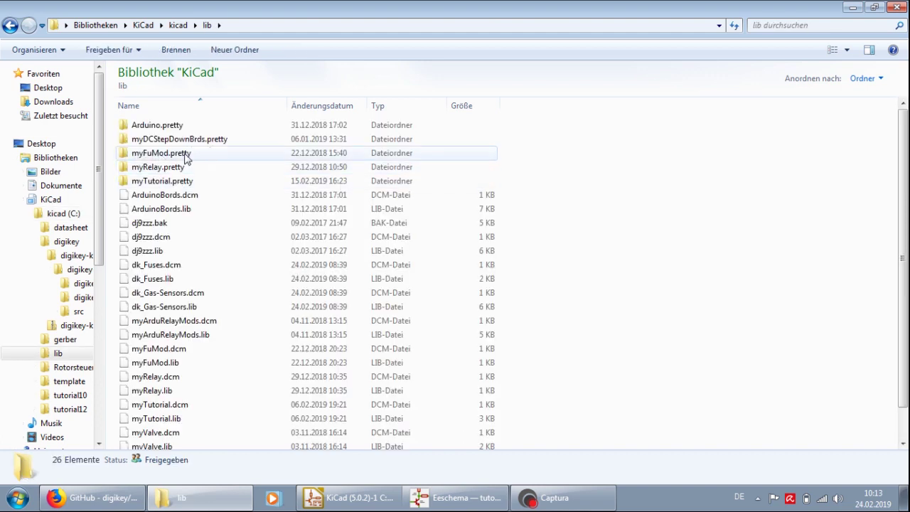
pyautogui.doubleClick(149, 156)
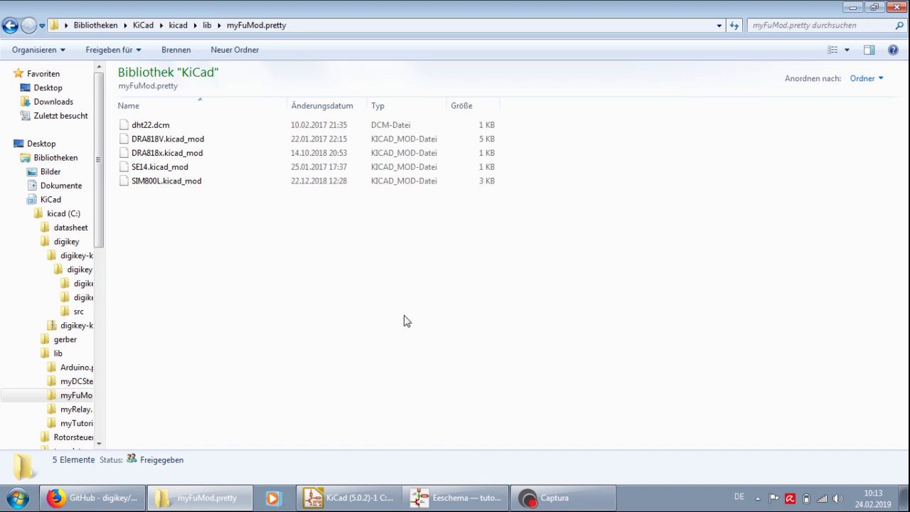
pyautogui.hotkey('ctrl', 'v')
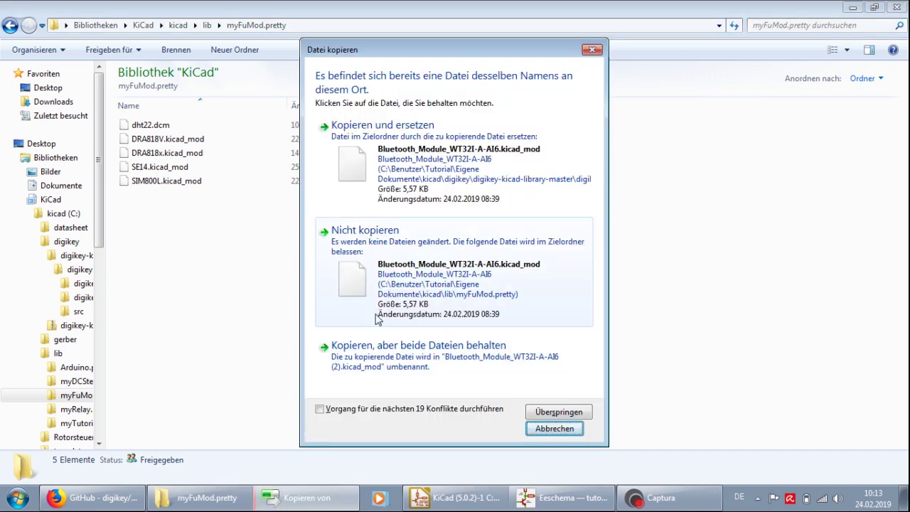
pyautogui.click(541, 430)
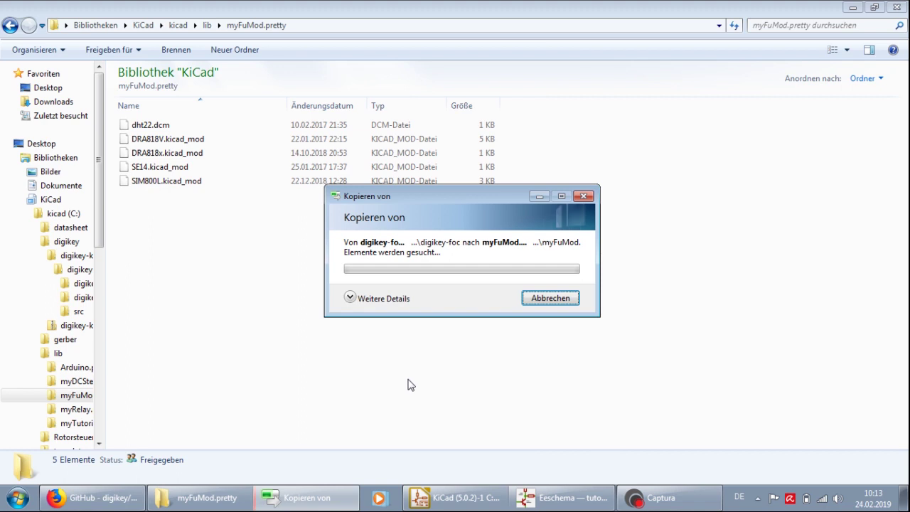
pyautogui.click(621, 284)
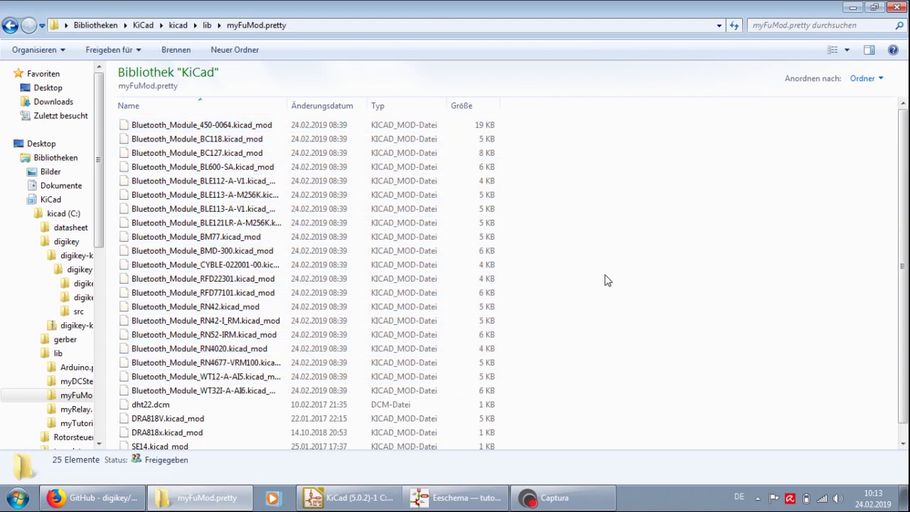
pyautogui.scroll(-1, 617, 260)
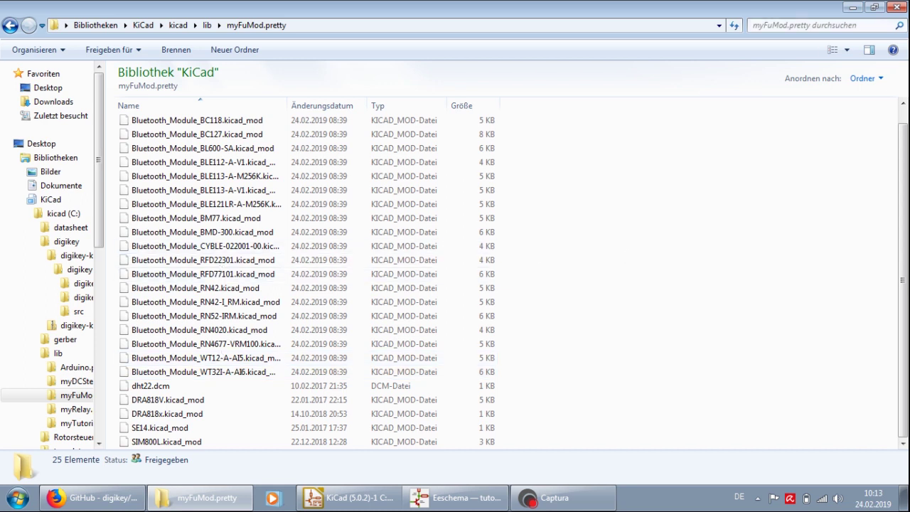
# - Close the file window and KiCad, restart KiCad, and open the tutorial12 schematic
pyautogui.click(898, 8)
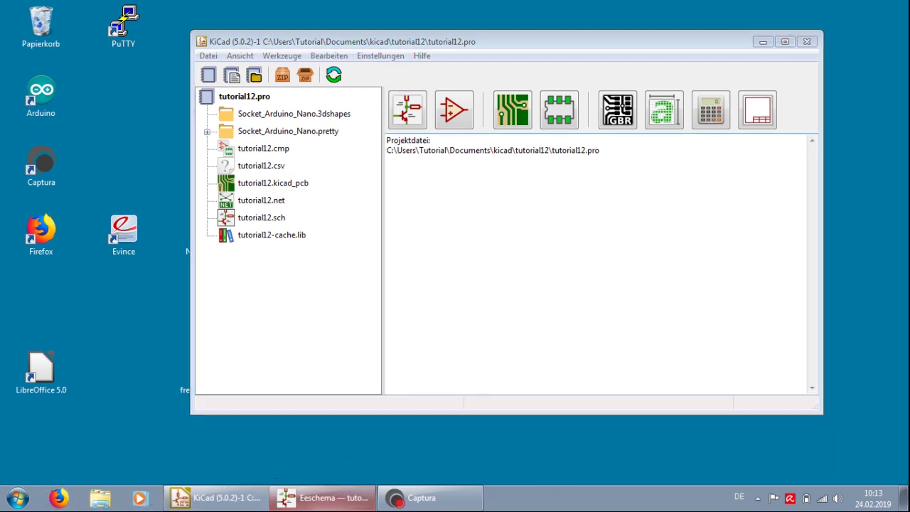
pyautogui.click(808, 43)
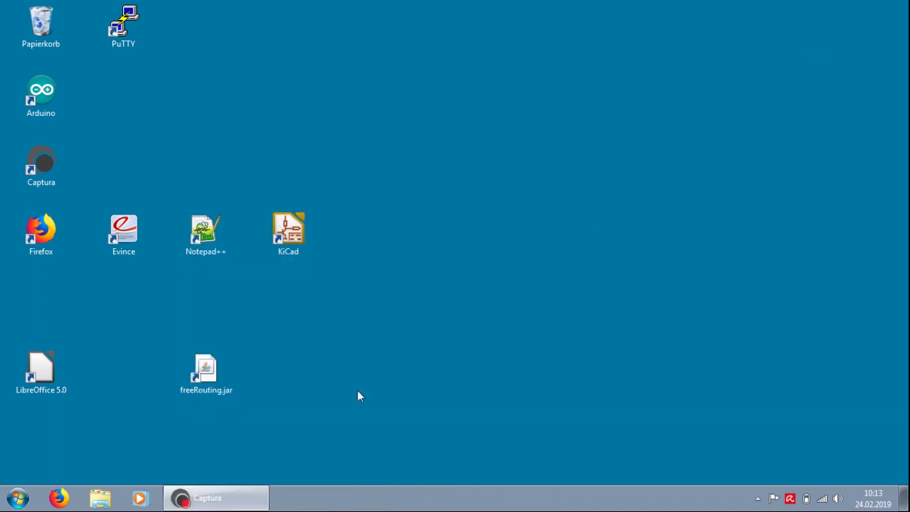
pyautogui.doubleClick(292, 225)
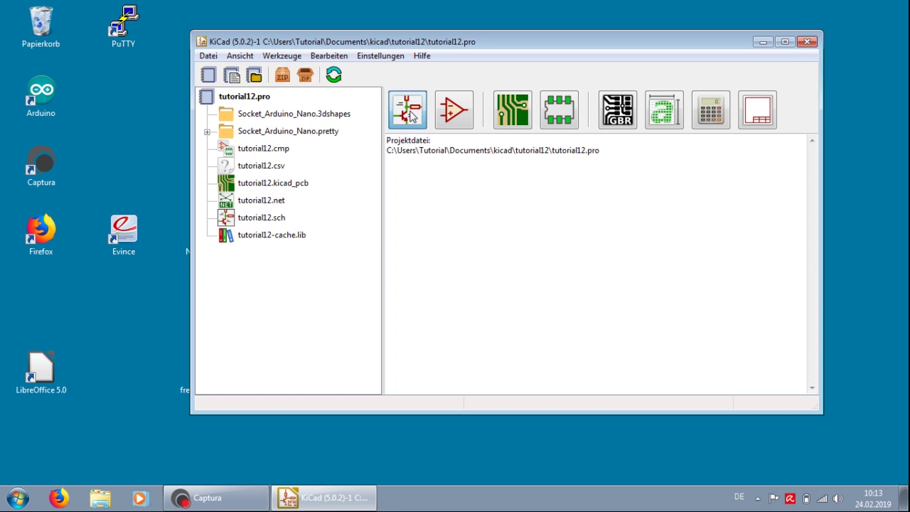
pyautogui.click(411, 116)
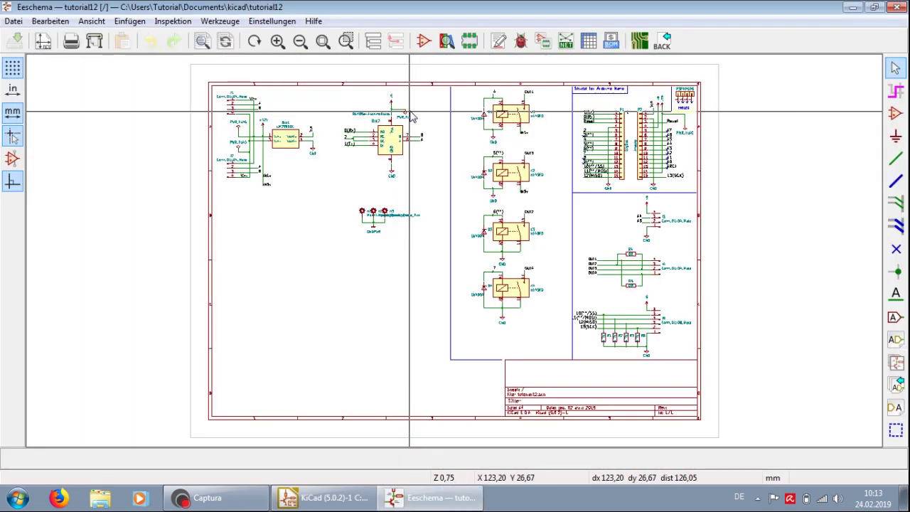
# - Add dk_Fuses.lib from the kicad\lib folder to the global symbol libraries
pyautogui.click(274, 24)
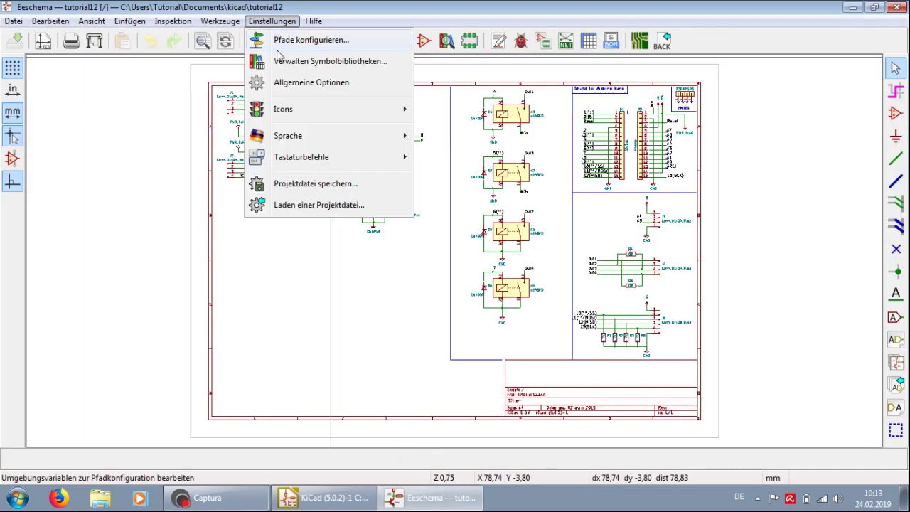
pyautogui.click(284, 62)
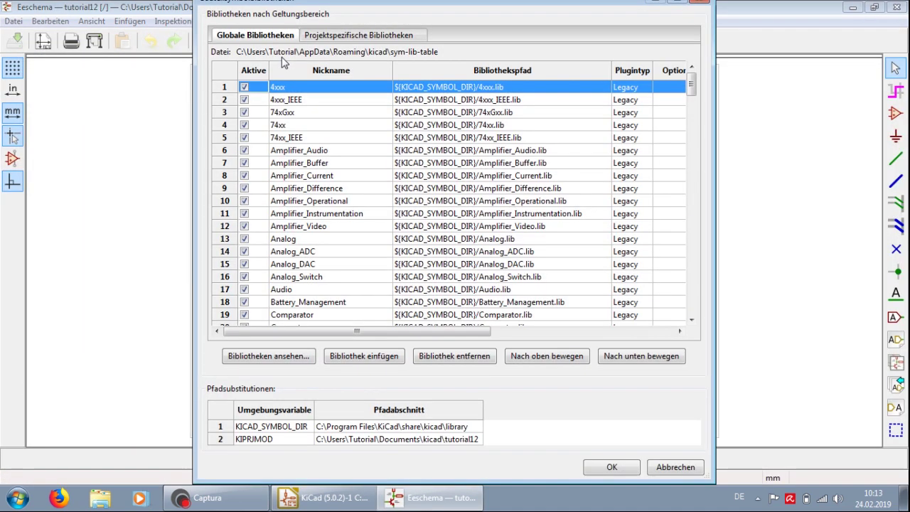
pyautogui.click(286, 362)
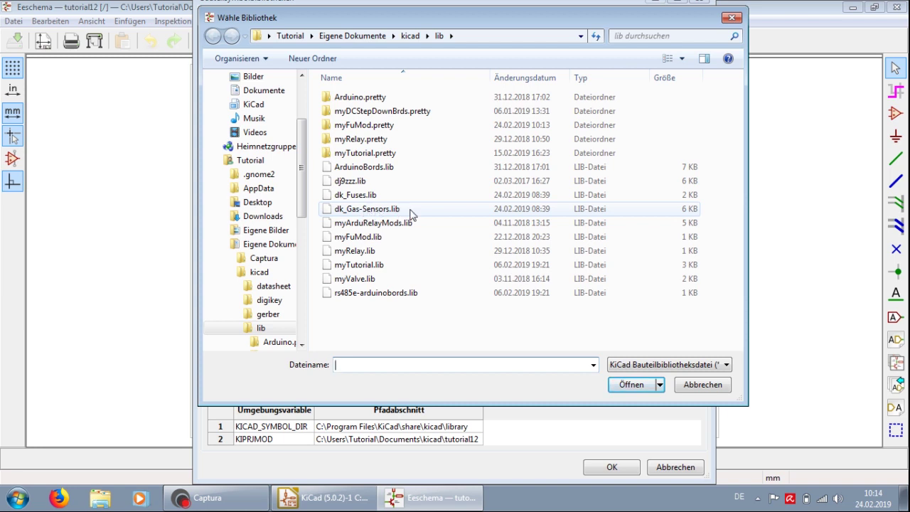
pyautogui.click(353, 198)
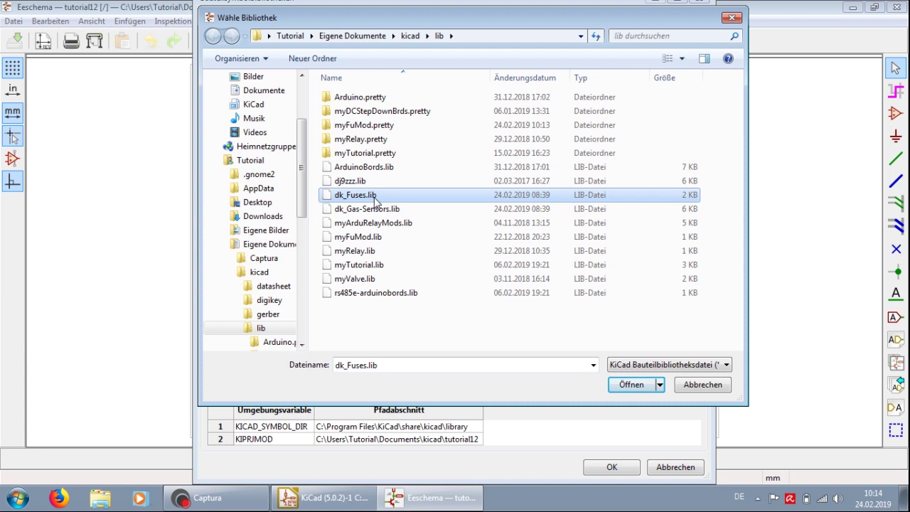
pyautogui.click(629, 385)
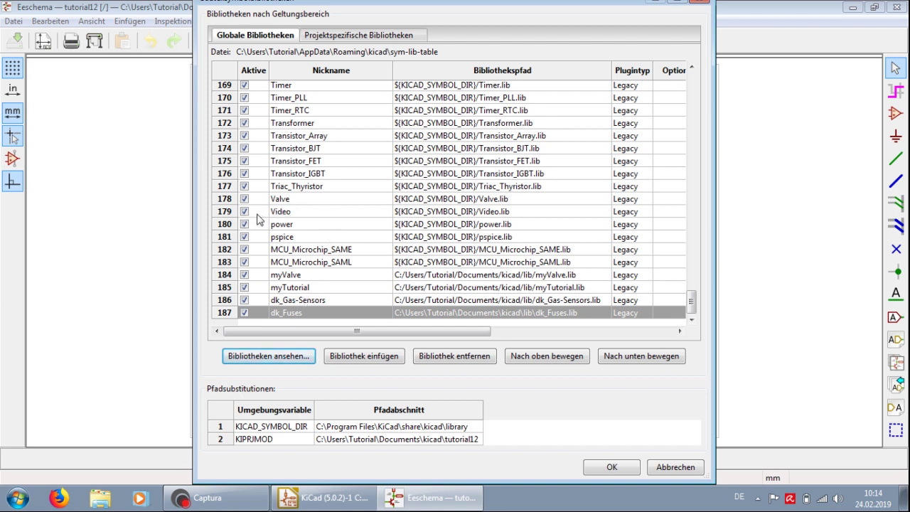
# - Deactivate the Valve and Video libraries in the global symbol library table and apply the changes
pyautogui.click(377, 215)
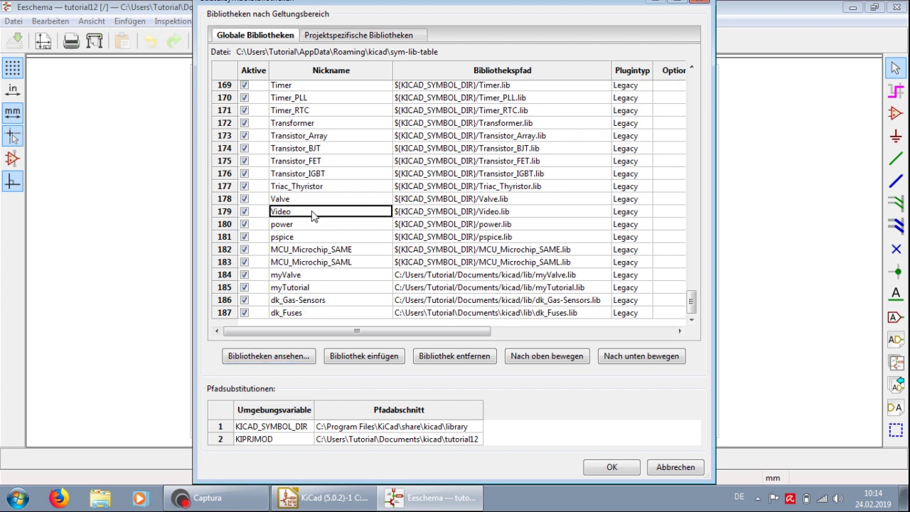
pyautogui.click(245, 214)
pyautogui.click(245, 214)
pyautogui.click(244, 201)
pyautogui.click(244, 201)
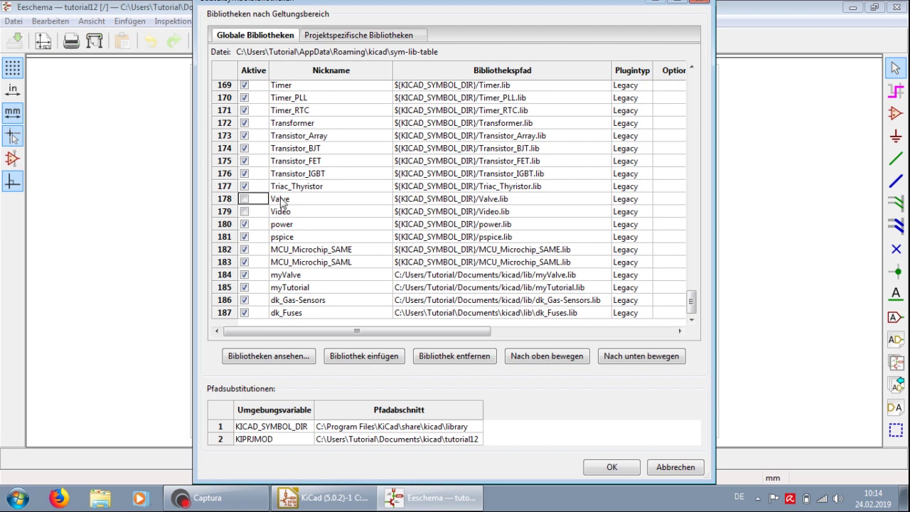
pyautogui.click(282, 201)
pyautogui.click(286, 213)
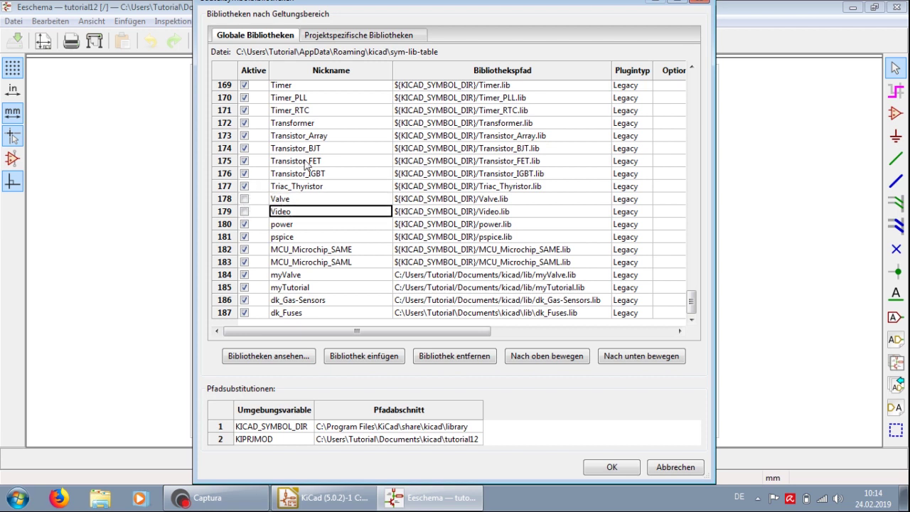
pyautogui.scroll(1, 284, 181)
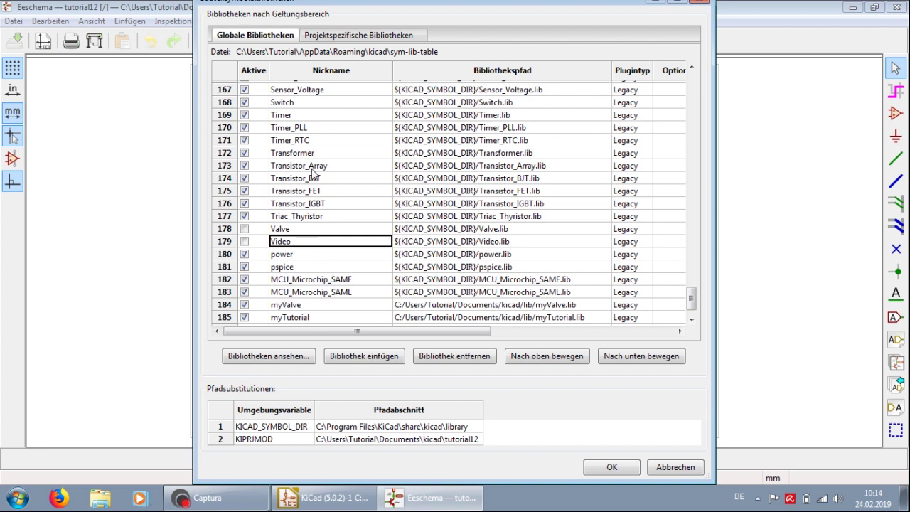
pyautogui.scroll(1, 272, 163)
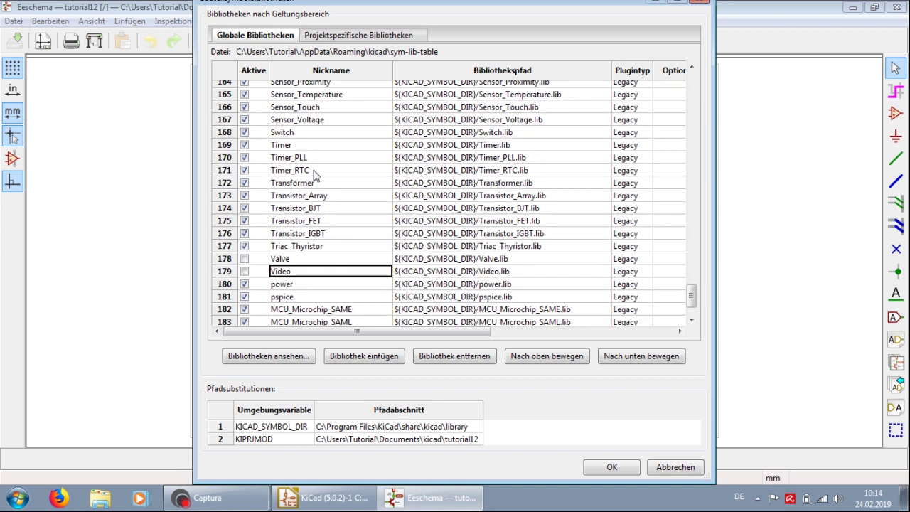
pyautogui.scroll(1, 315, 175)
pyautogui.scroll(1, 315, 176)
pyautogui.scroll(-3, 315, 175)
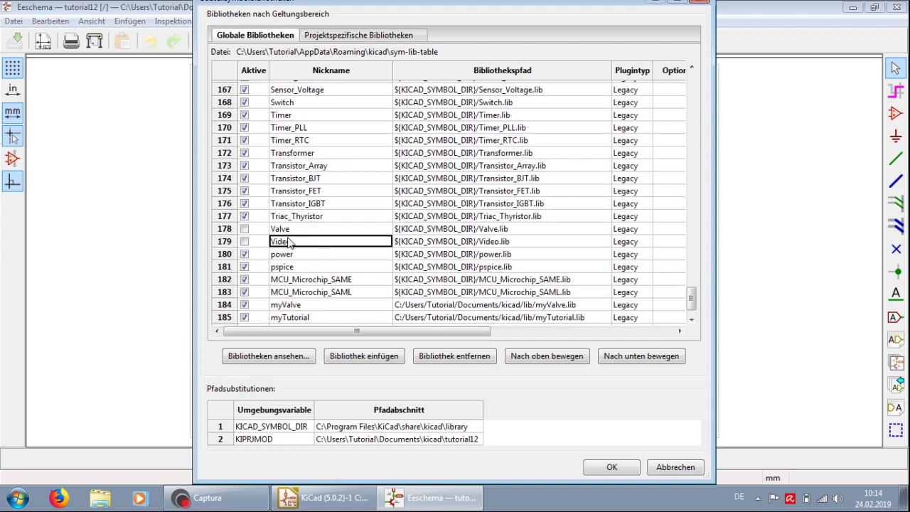
pyautogui.click(243, 241)
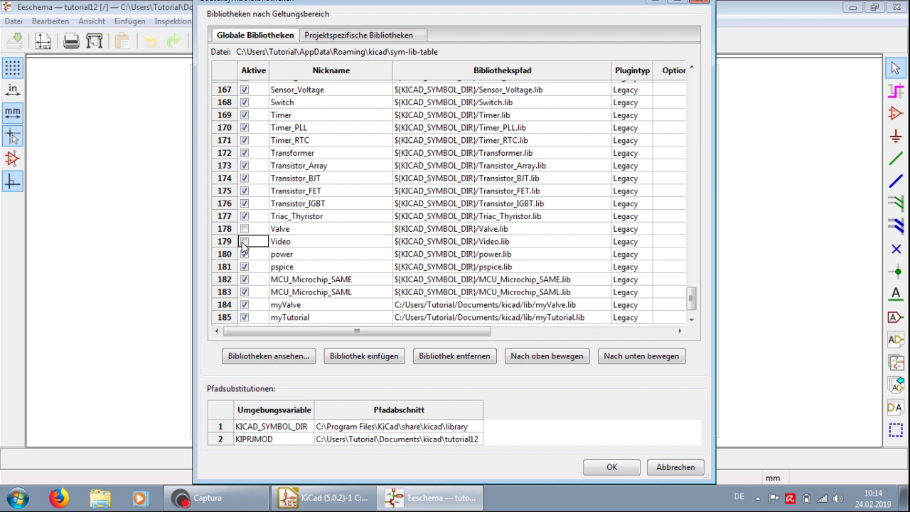
pyautogui.scroll(-1, 360, 220)
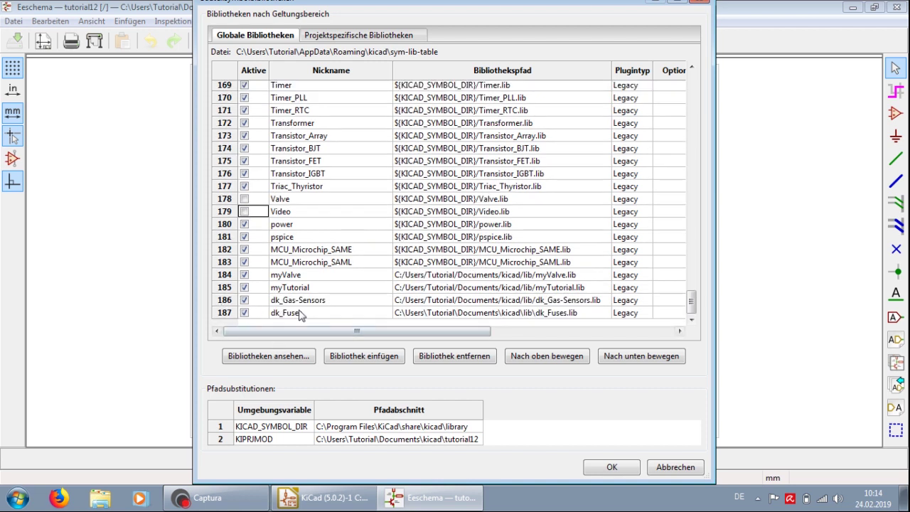
pyautogui.click(613, 469)
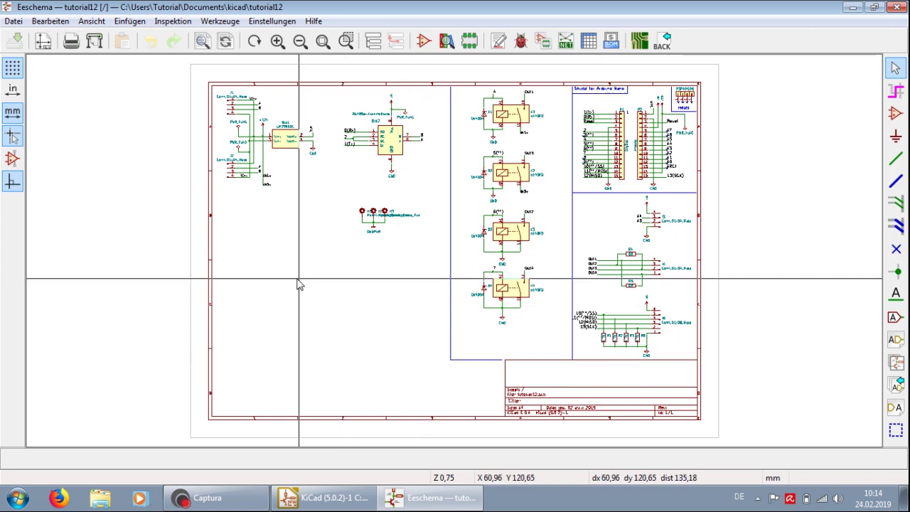
# - Open the enlarged symbol chooser and preview the dk_Fuses symbols 3413_0328_22 and 3413_0332_22
pyautogui.press('a')
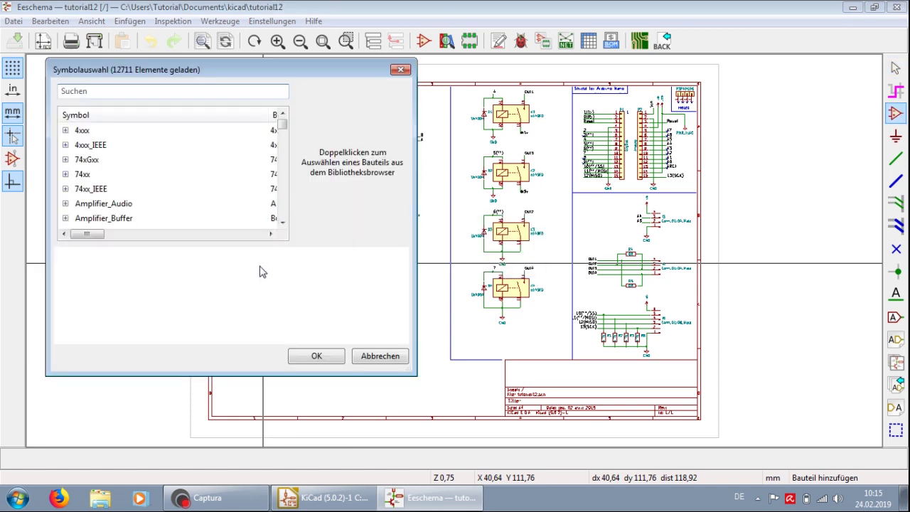
pyautogui.moveTo(411, 371); pyautogui.dragTo(767, 490)
pyautogui.moveTo(556, 127); pyautogui.dragTo(555, 137)
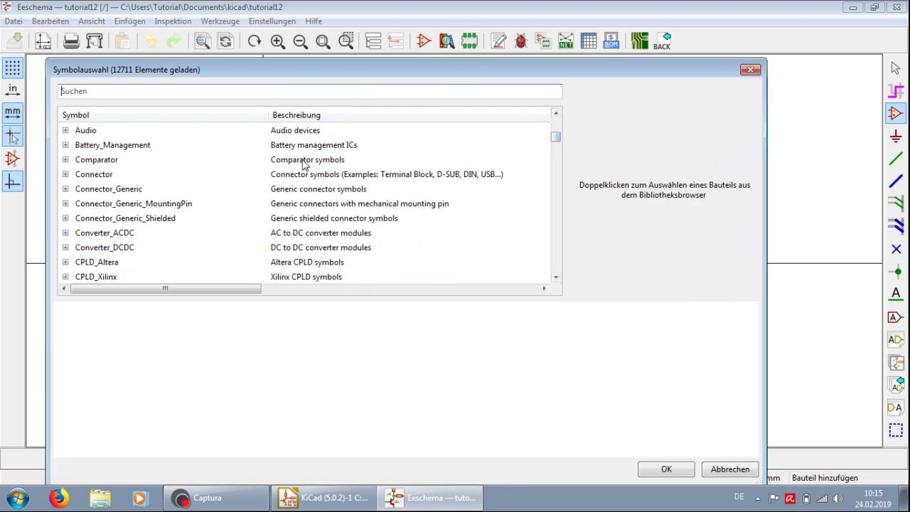
pyautogui.scroll(-3, 213, 221)
pyautogui.scroll(-2, 217, 222)
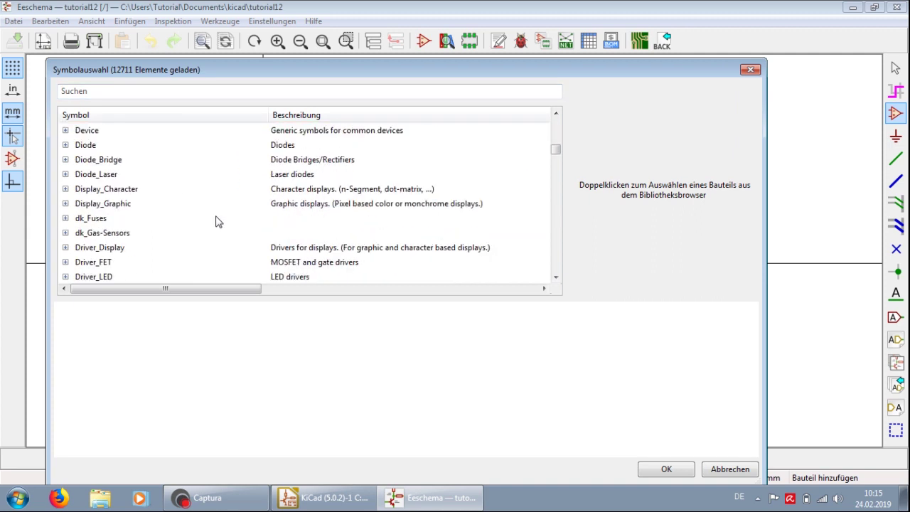
pyautogui.click(87, 223)
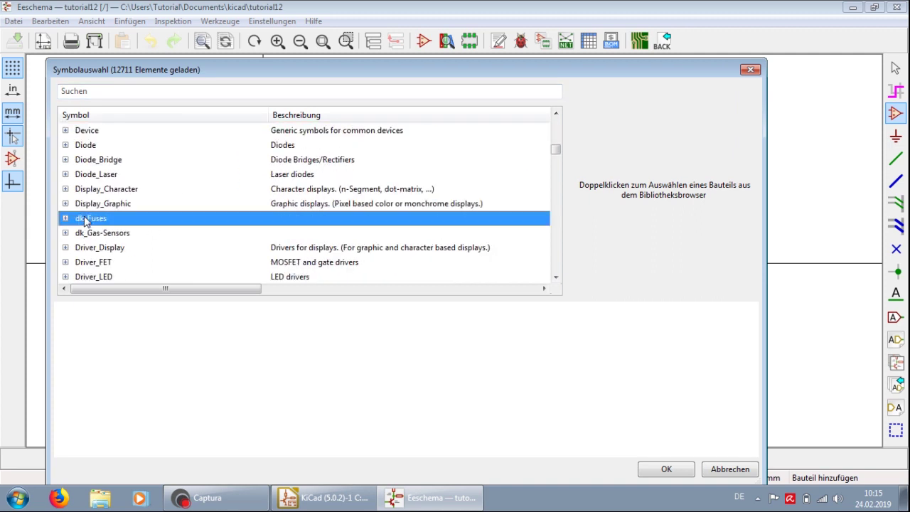
pyautogui.click(65, 219)
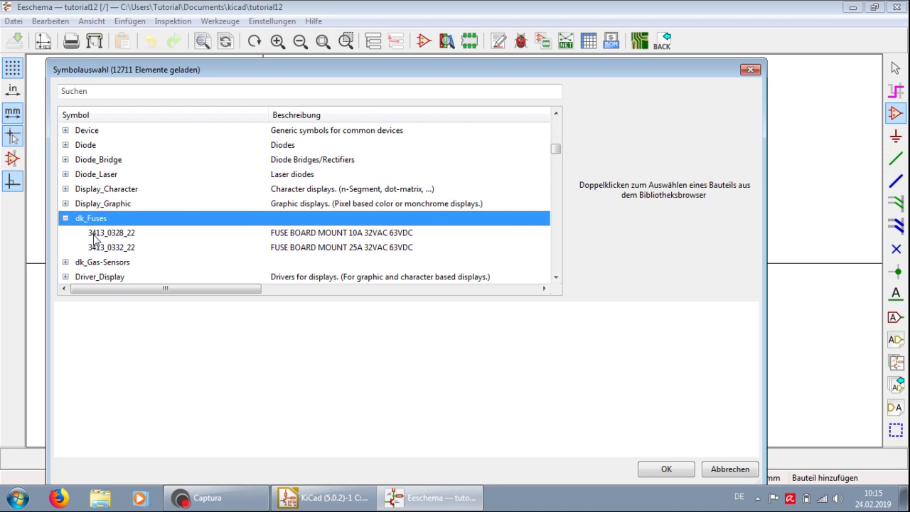
pyautogui.click(95, 234)
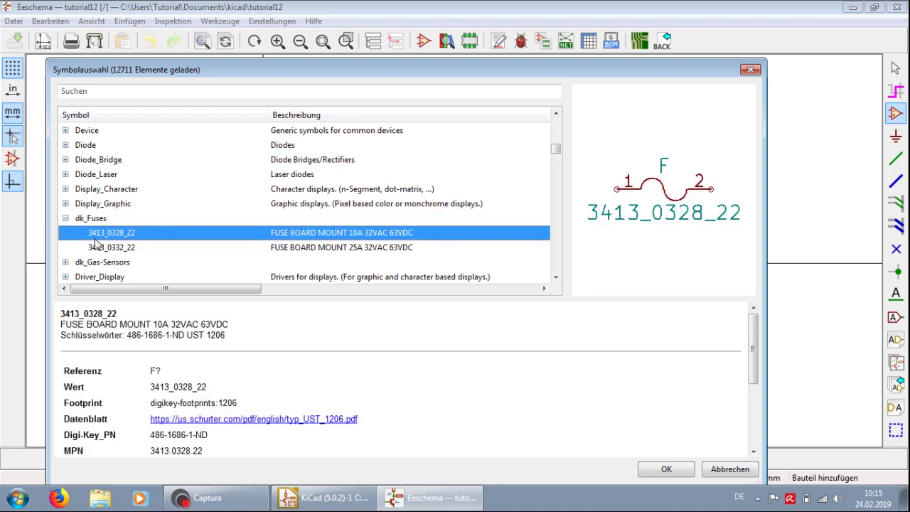
pyautogui.click(107, 249)
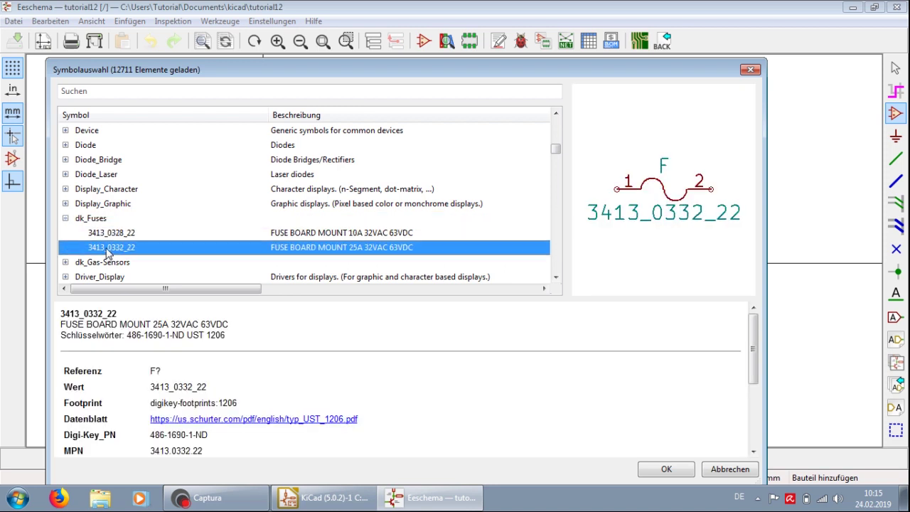
pyautogui.click(309, 237)
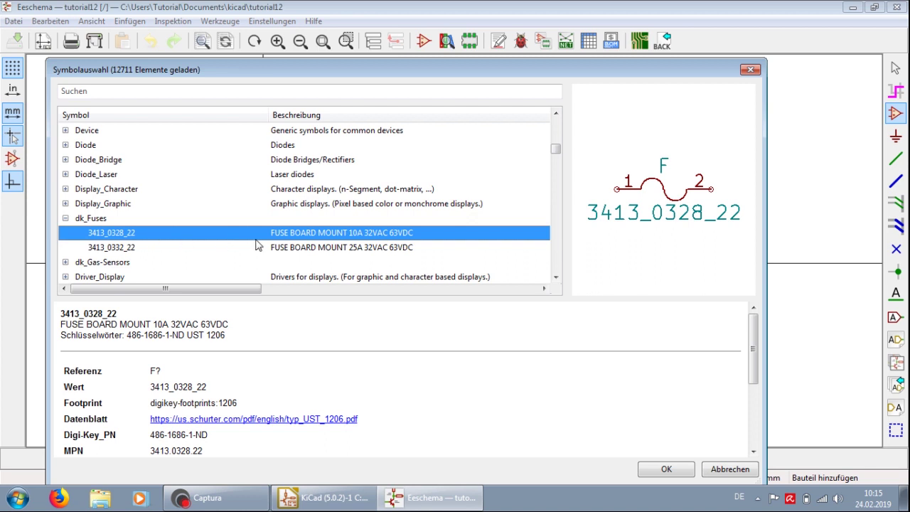
# - Expand the dk_Gas-Sensors library and preview its symbols 110-109, 110-202 and AS-MLV-P2
pyautogui.click(65, 262)
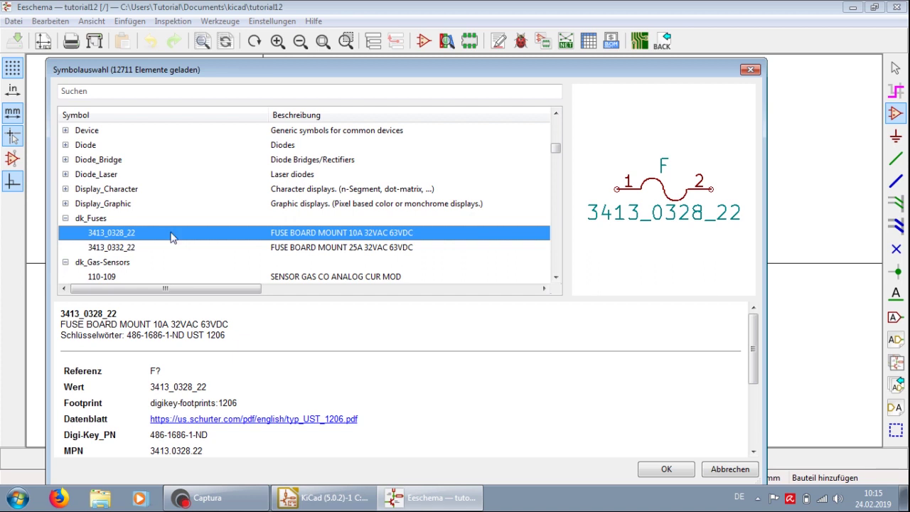
pyautogui.scroll(-3, 171, 235)
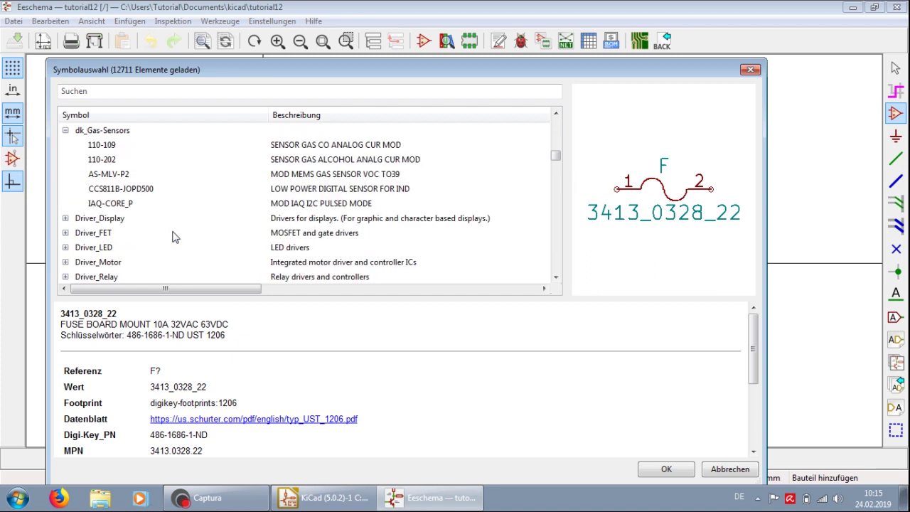
pyautogui.click(101, 147)
pyautogui.click(104, 160)
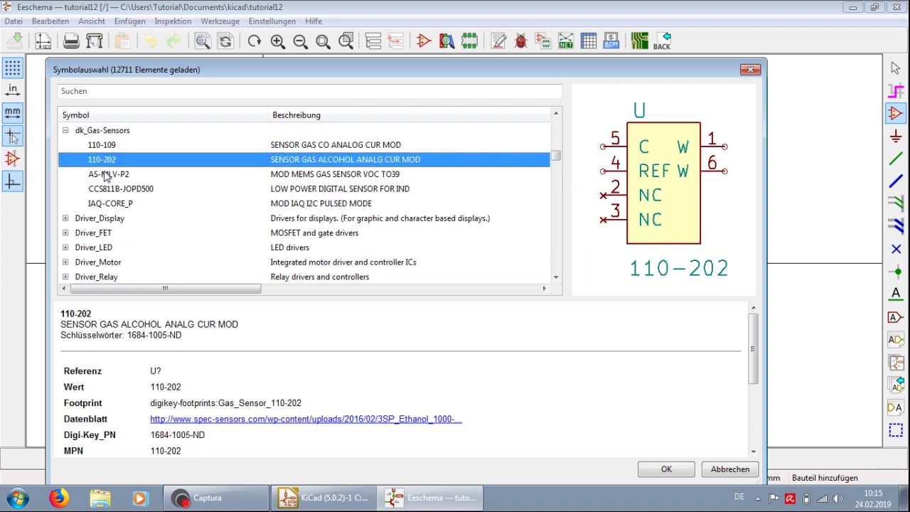
pyautogui.click(108, 174)
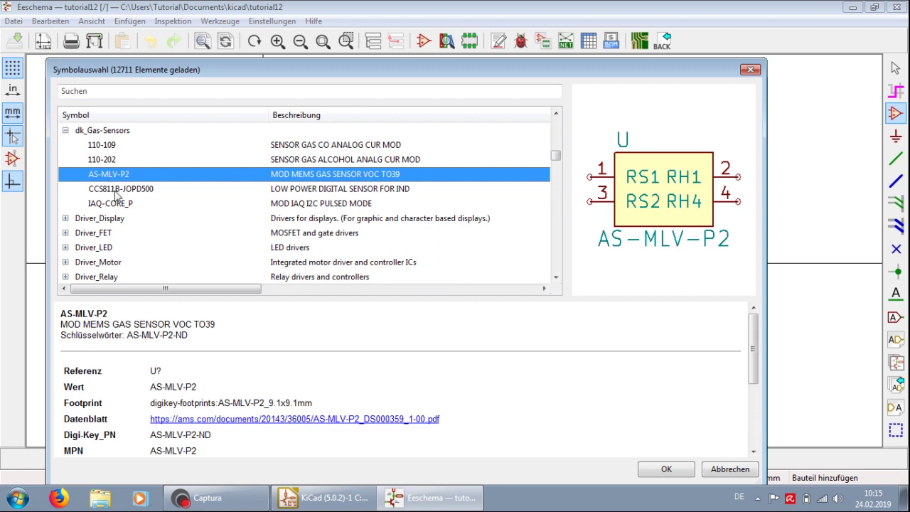
# - Place the CCS811B-JOPD500 gas sensor symbol in the sheet's empty area below the mounting holes, and delete it again
pyautogui.click(115, 190)
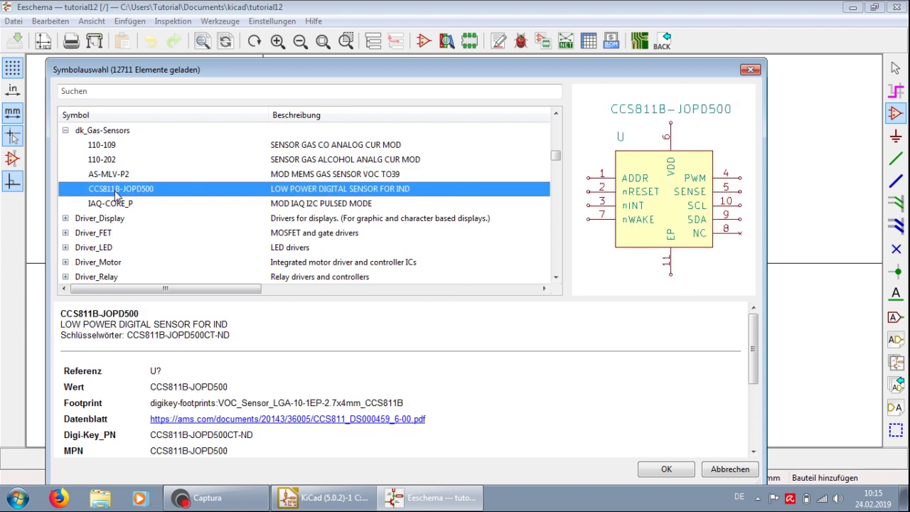
pyautogui.click(661, 473)
pyautogui.click(320, 288)
pyautogui.moveTo(261, 240); pyautogui.dragTo(356, 323)
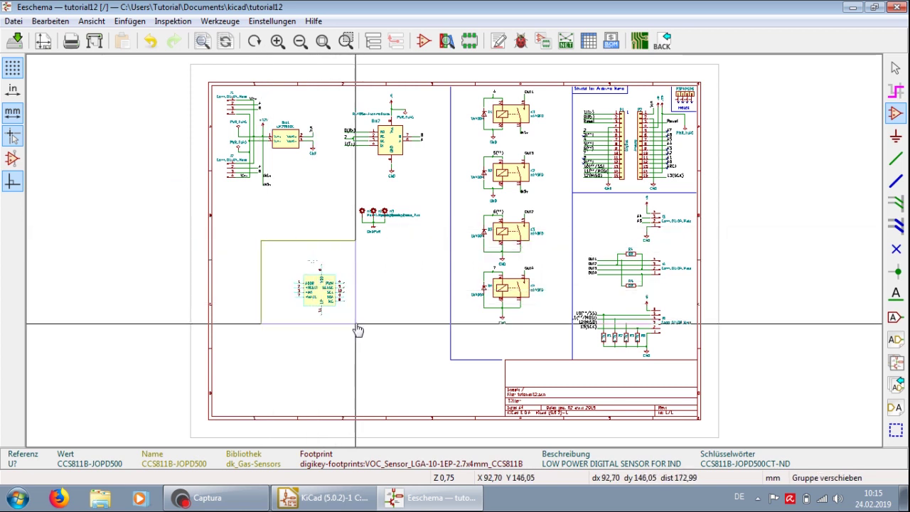
pyautogui.press('Delete')
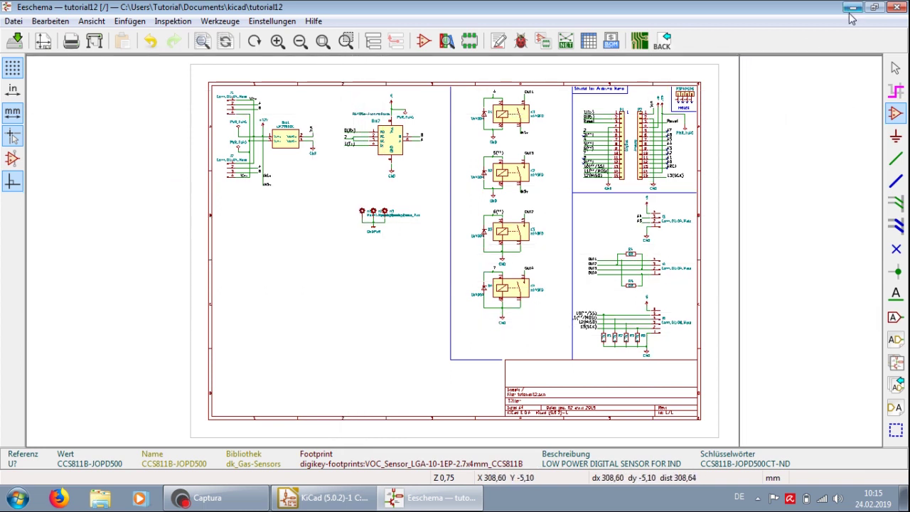
# - Close the schematic without saving, and open the global footprint library table in the footprint editor
pyautogui.click(896, 7)
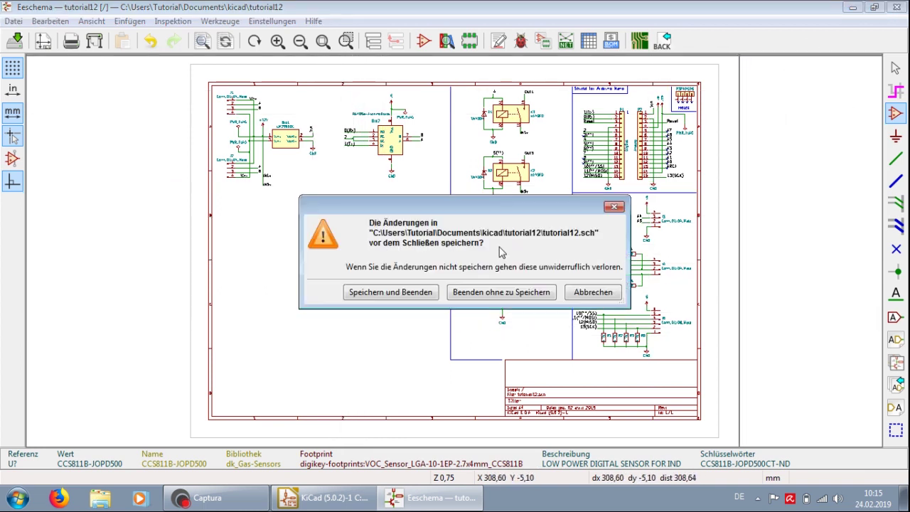
pyautogui.click(500, 291)
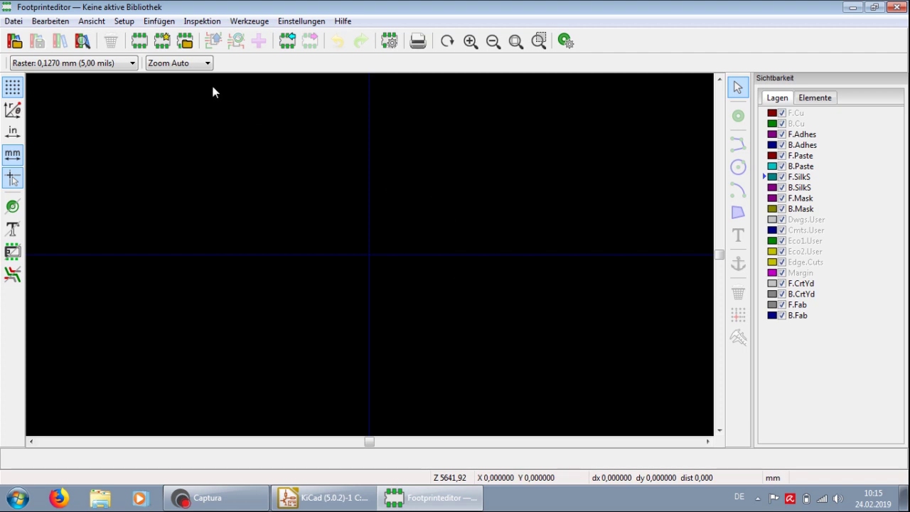
pyautogui.click(280, 22)
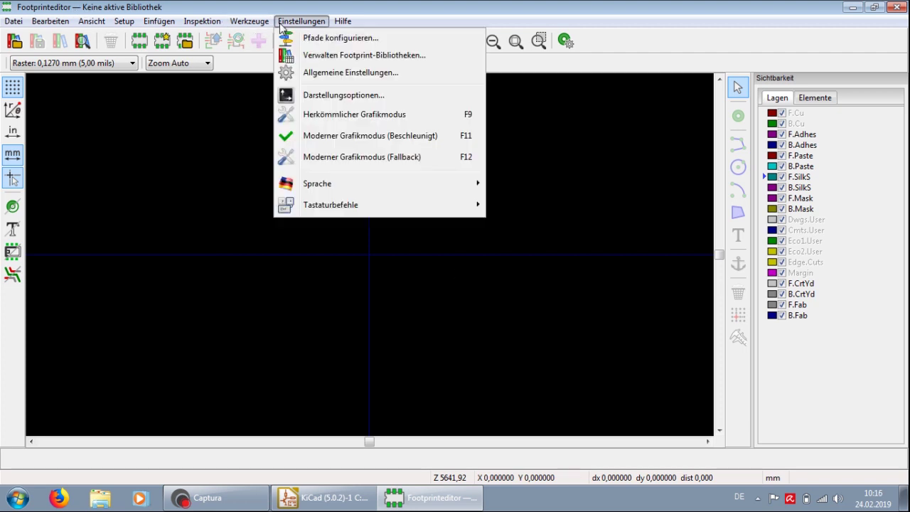
pyautogui.click(308, 56)
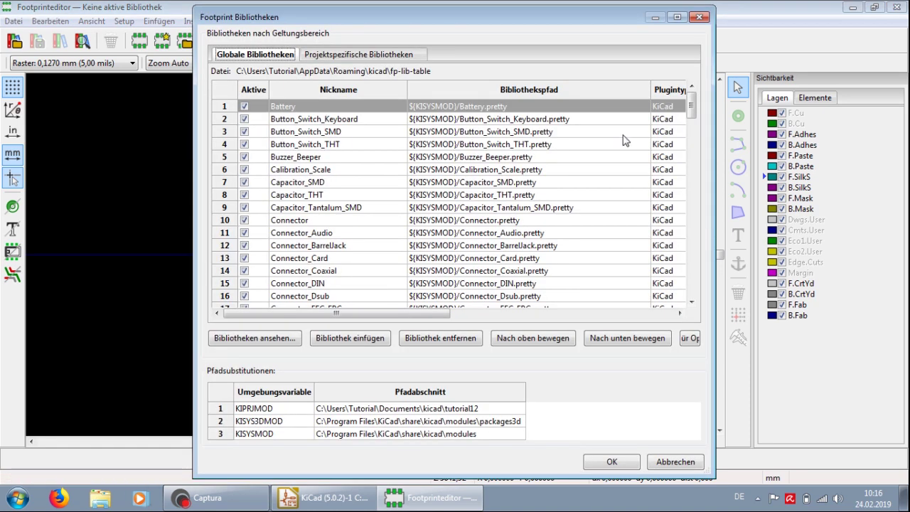
pyautogui.moveTo(696, 106); pyautogui.dragTo(693, 287)
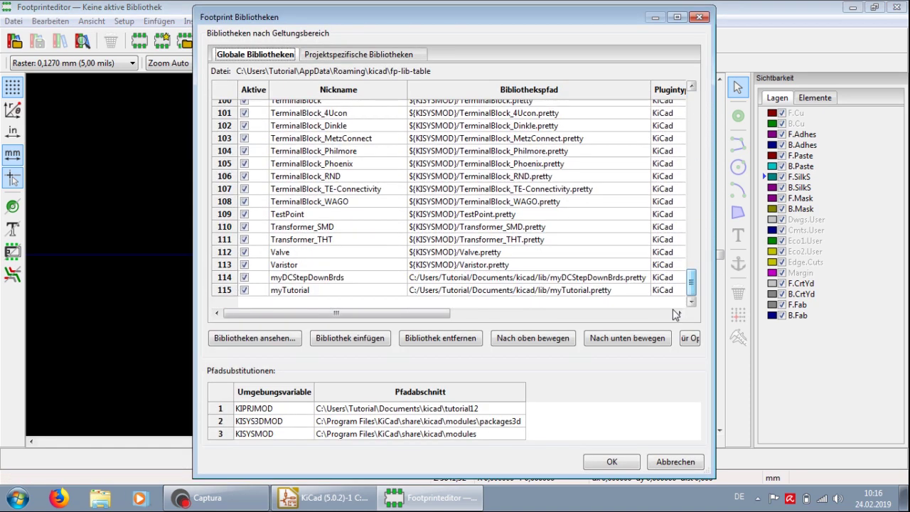
pyautogui.click(274, 342)
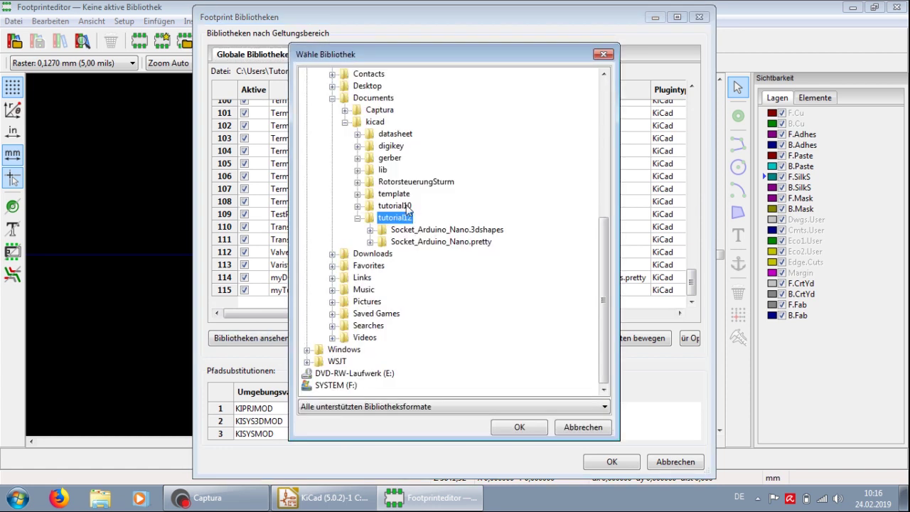
pyautogui.doubleClick(391, 148)
pyautogui.doubleClick(395, 158)
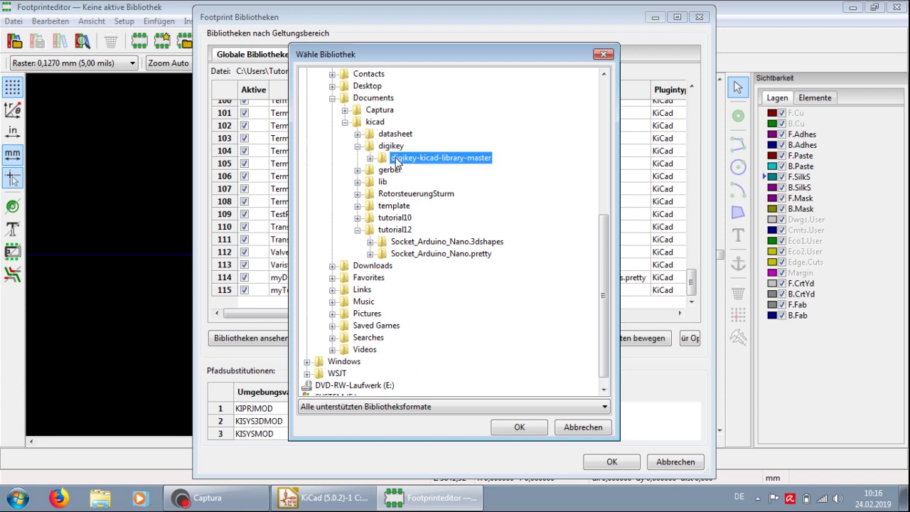
pyautogui.doubleClick(402, 171)
pyautogui.click(489, 182)
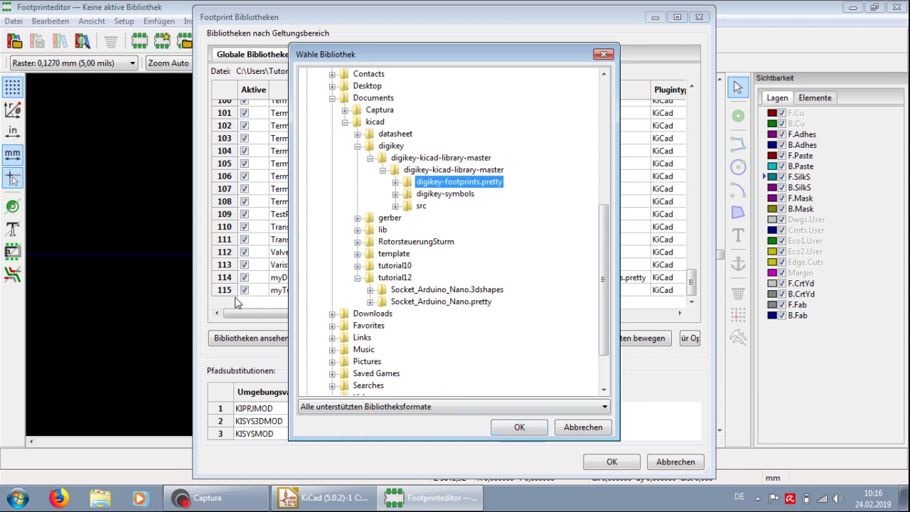
pyautogui.click(588, 434)
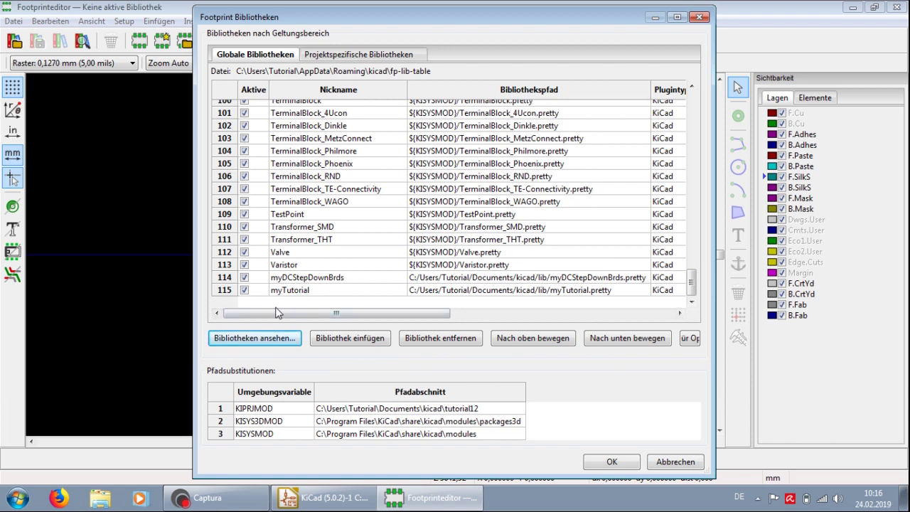
# - Add myFuMod.pretty from Documents\kicad\lib to the global footprint libraries and apply the change
pyautogui.click(361, 294)
pyautogui.click(266, 339)
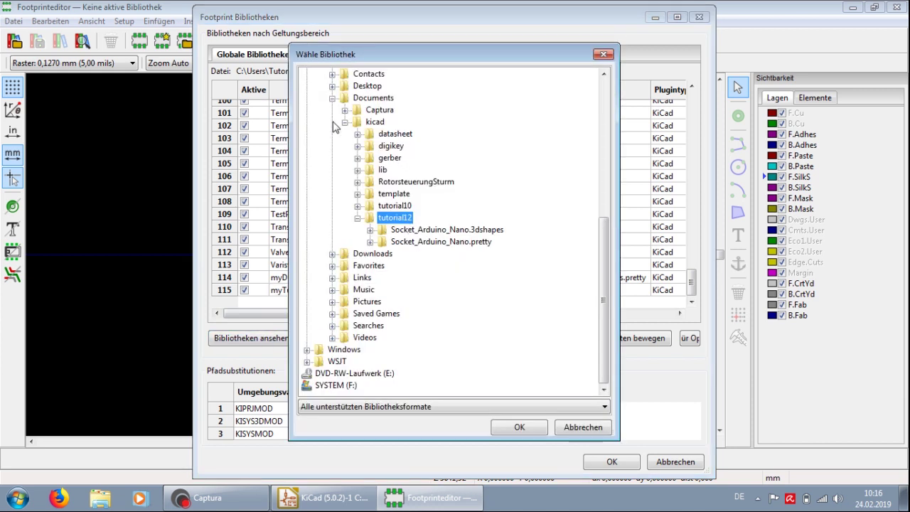
pyautogui.click(345, 123)
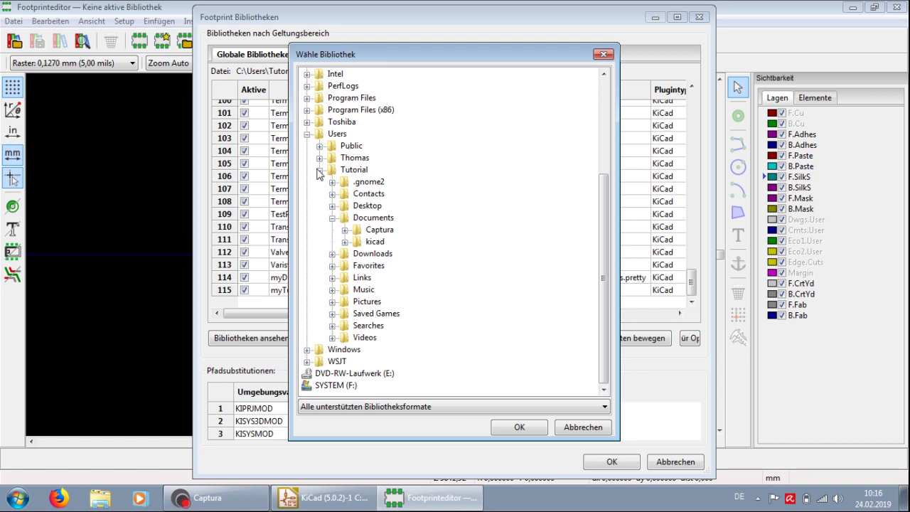
pyautogui.doubleClick(375, 243)
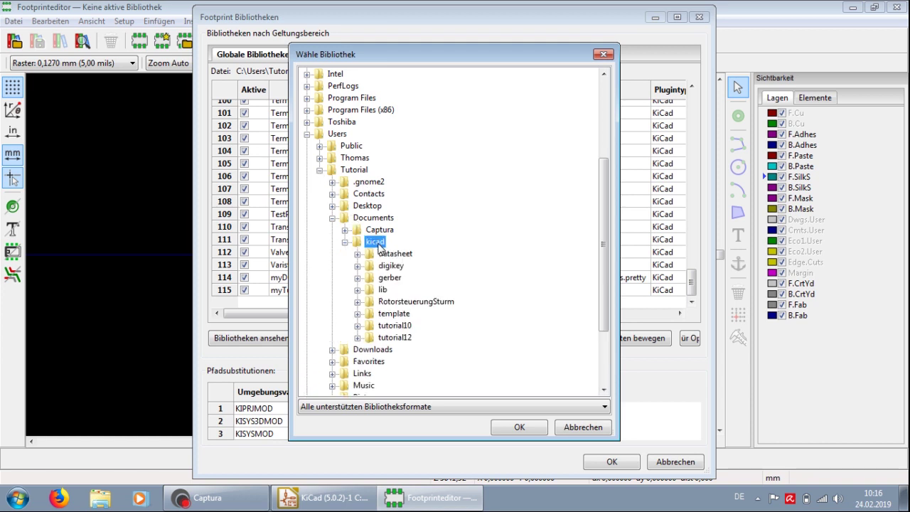
pyautogui.doubleClick(383, 290)
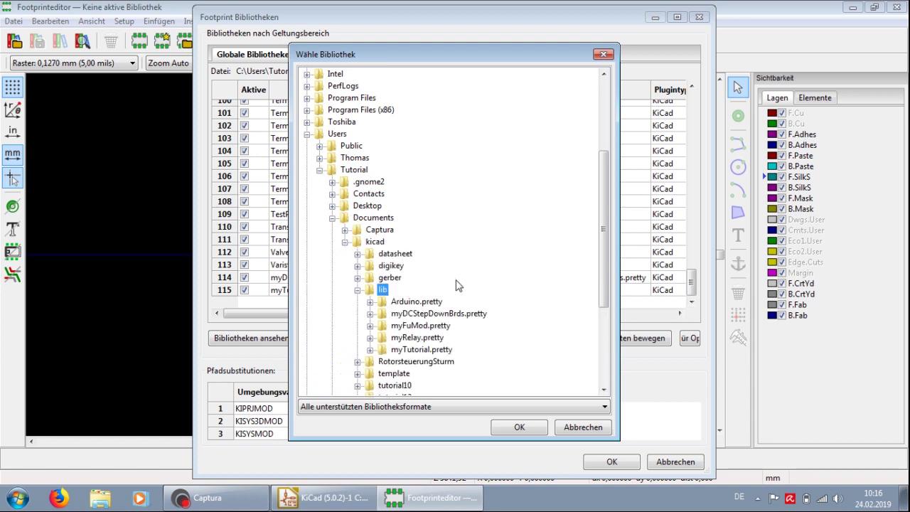
pyautogui.scroll(-2, 447, 284)
pyautogui.click(425, 256)
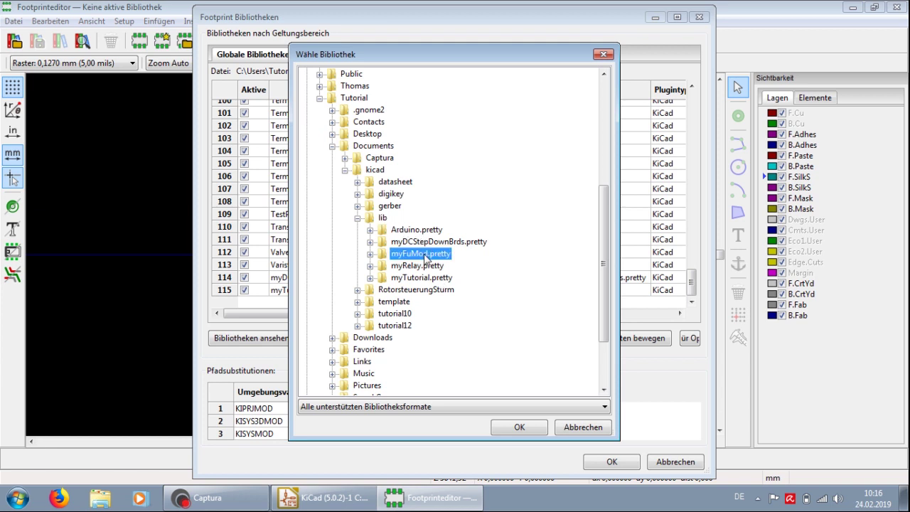
pyautogui.click(424, 256)
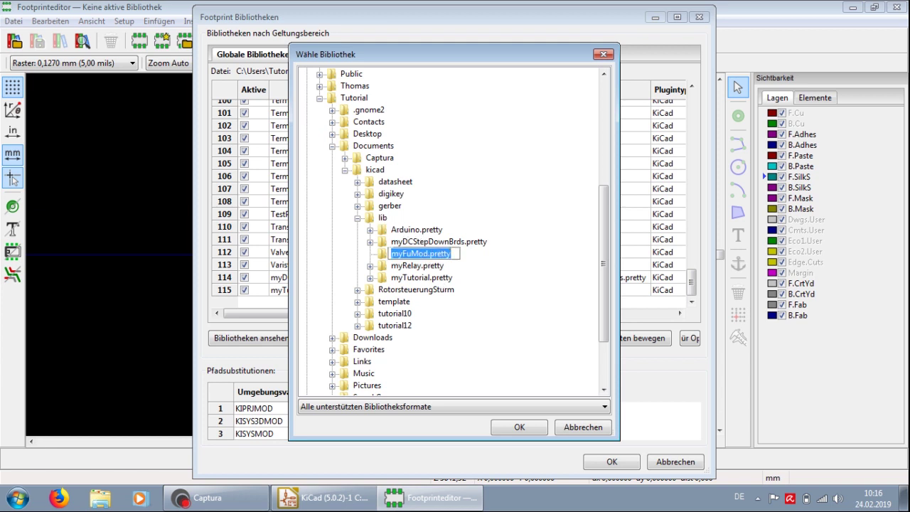
pyautogui.click(503, 428)
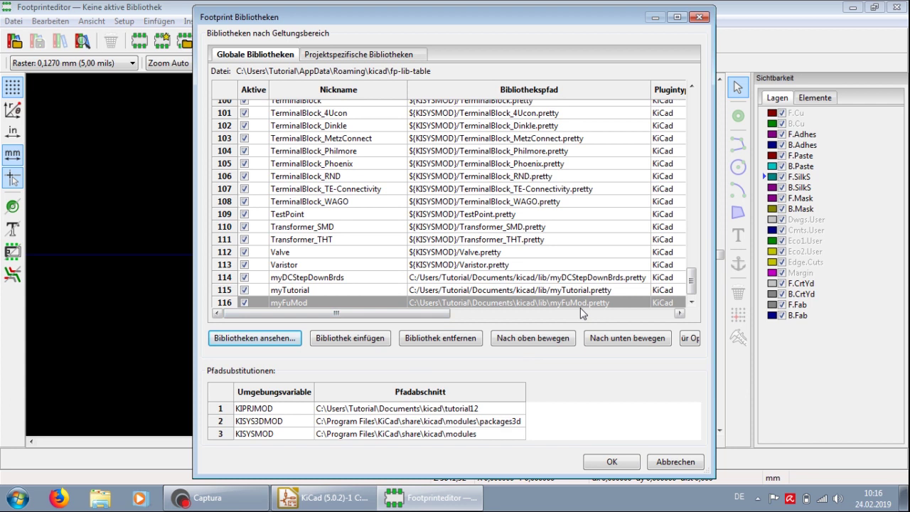
pyautogui.click(610, 461)
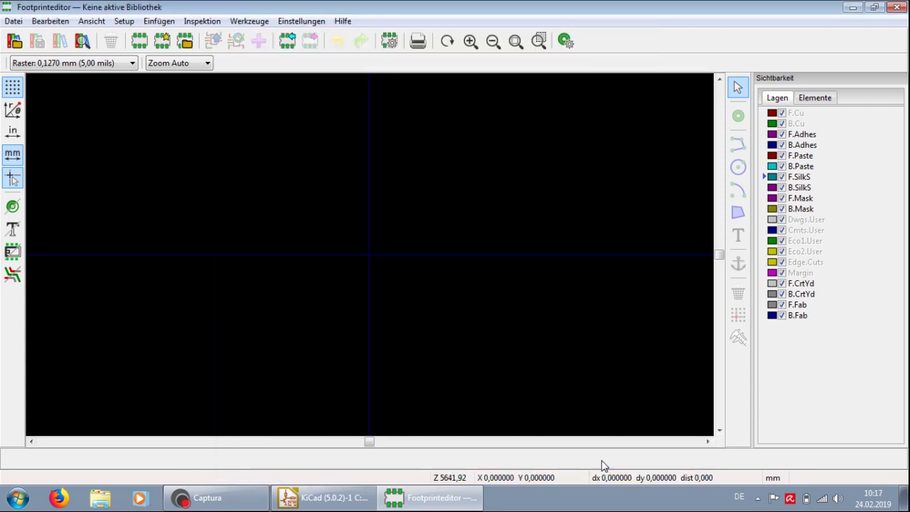
# - Import the Bluetooth_Module_BLE113-A-M256K footprint from kicad\lib\myFuMod.pretty into the footprint editor
pyautogui.click(287, 41)
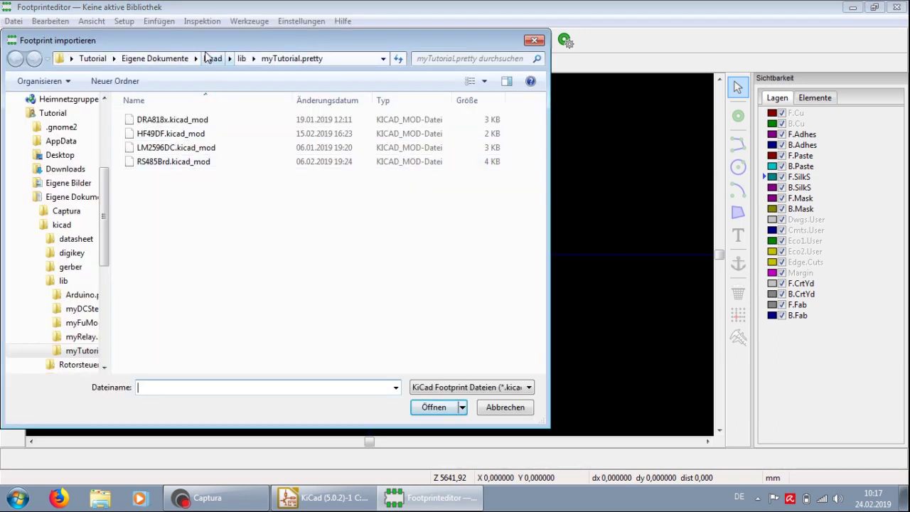
pyautogui.click(241, 58)
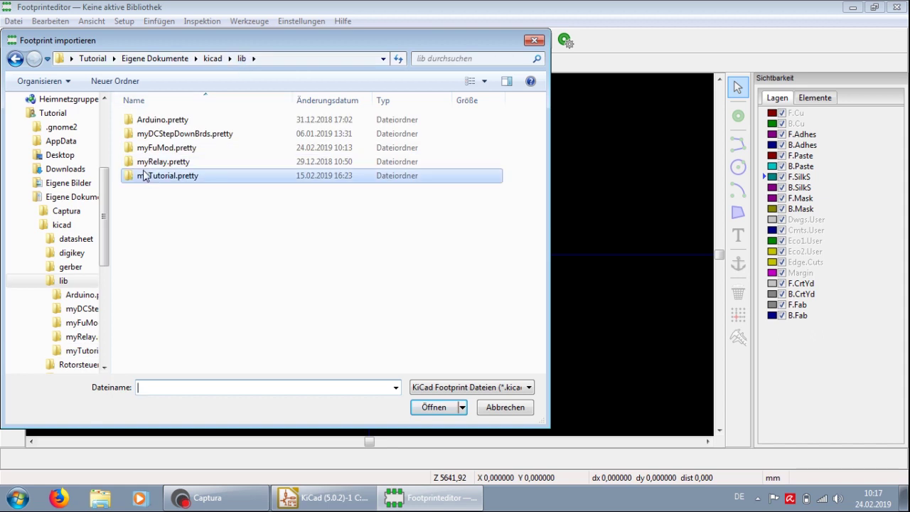
pyautogui.doubleClick(152, 148)
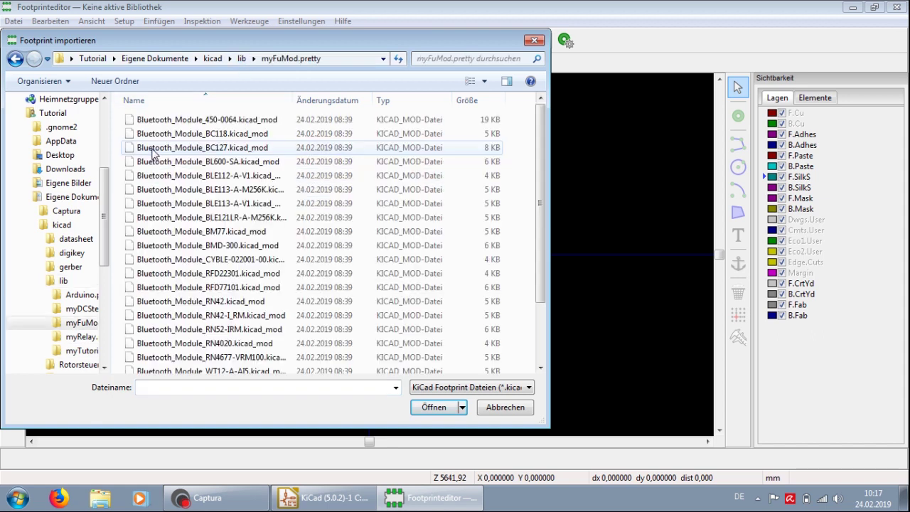
pyautogui.doubleClick(165, 192)
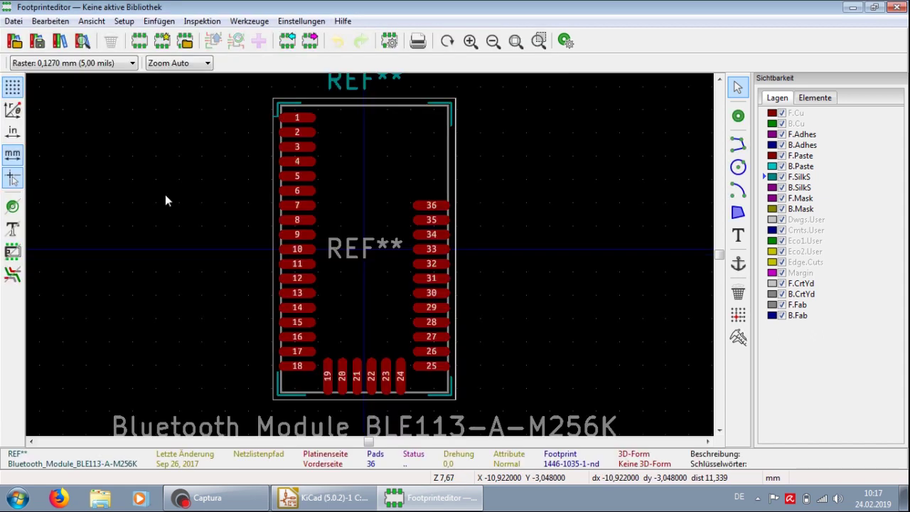
# - Examine the whole Bluetooth module footprint, including its pads, outline and name text, and close the footprint editor
pyautogui.scroll(-1, 165, 194)
pyautogui.moveTo(165, 195); pyautogui.dragTo(369, 256, button='middle')
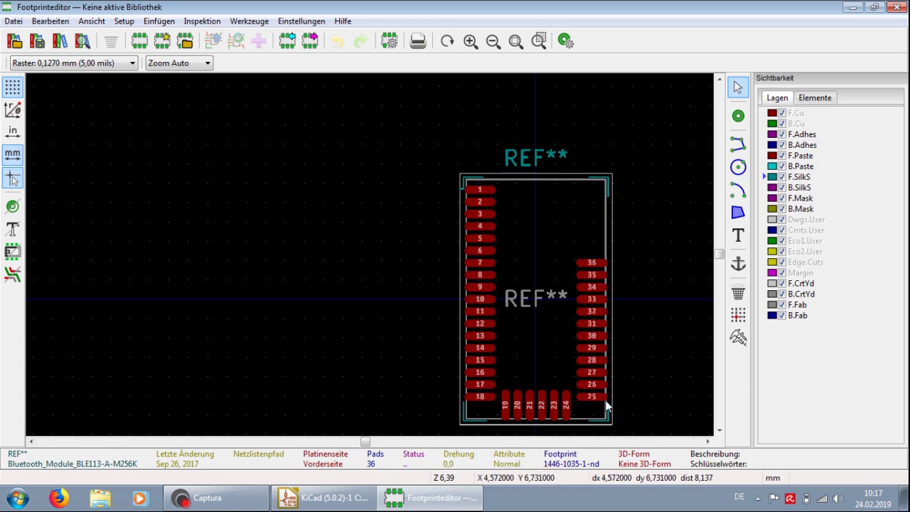
pyautogui.press('space')
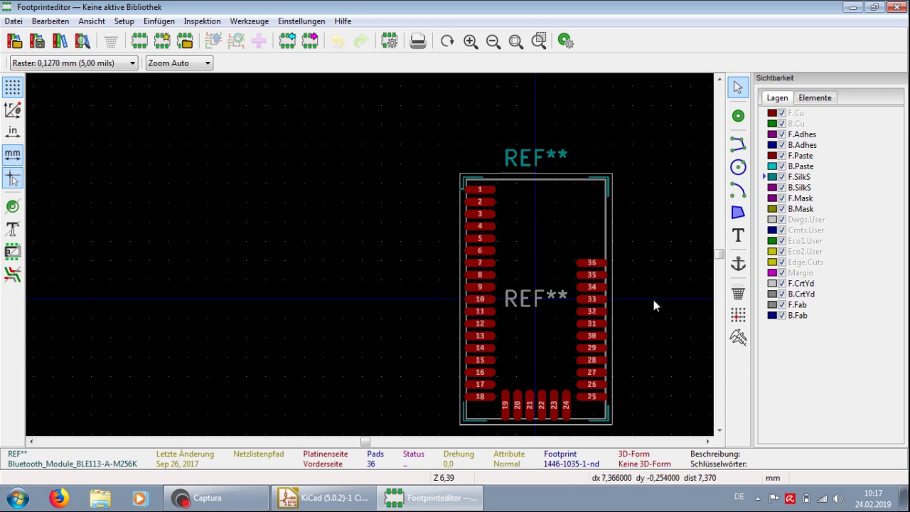
pyautogui.scroll(-1, 652, 296)
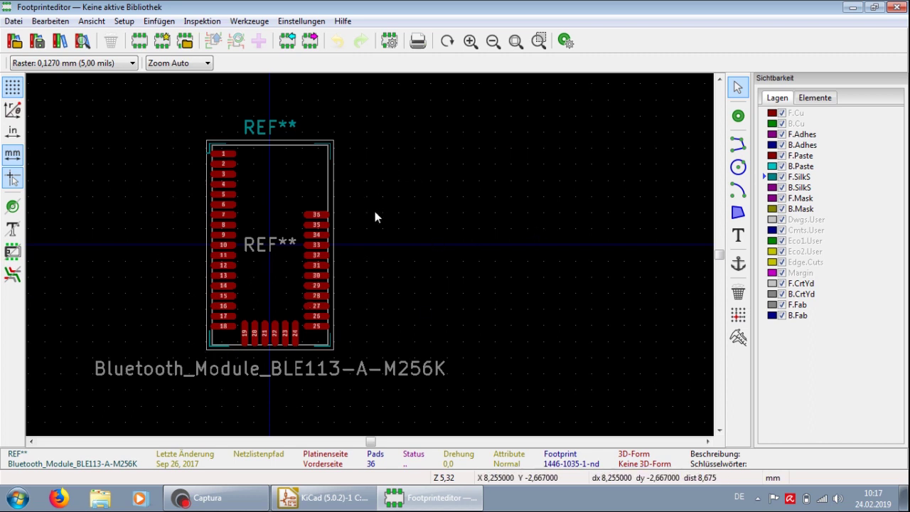
pyautogui.scroll(-1, 375, 214)
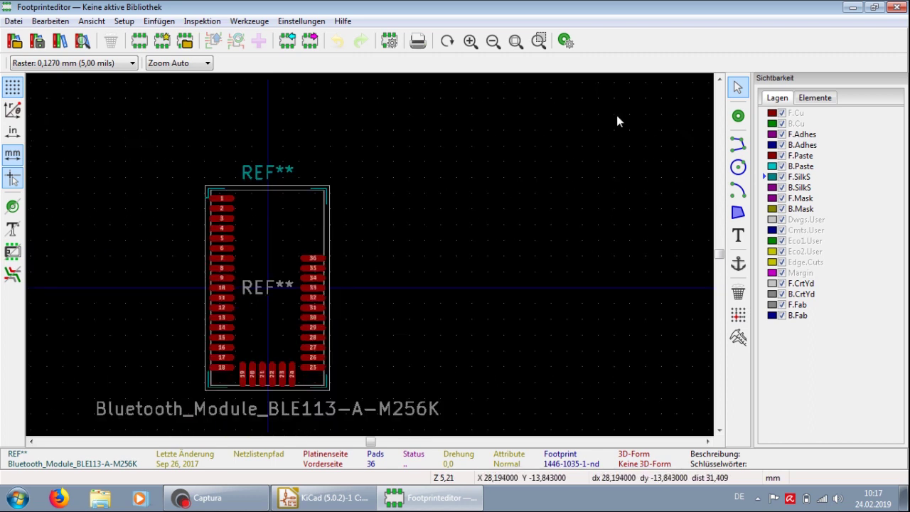
pyautogui.click(893, 7)
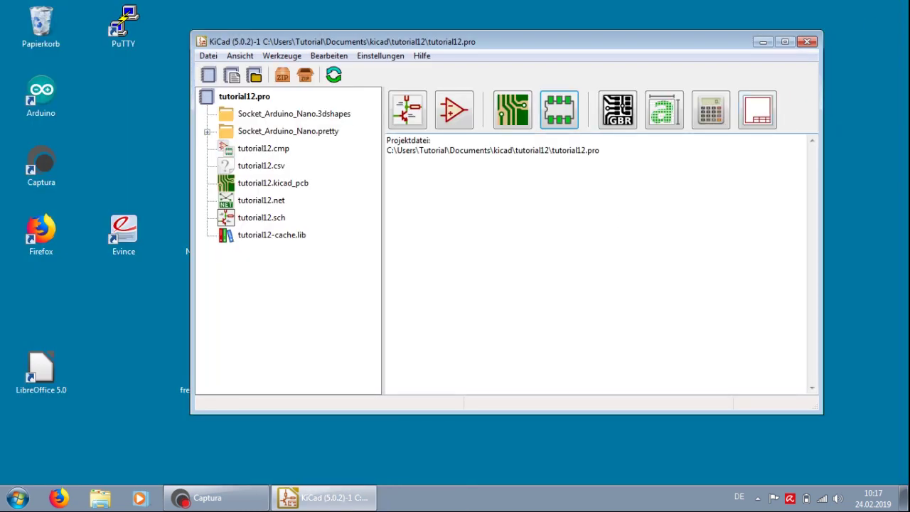